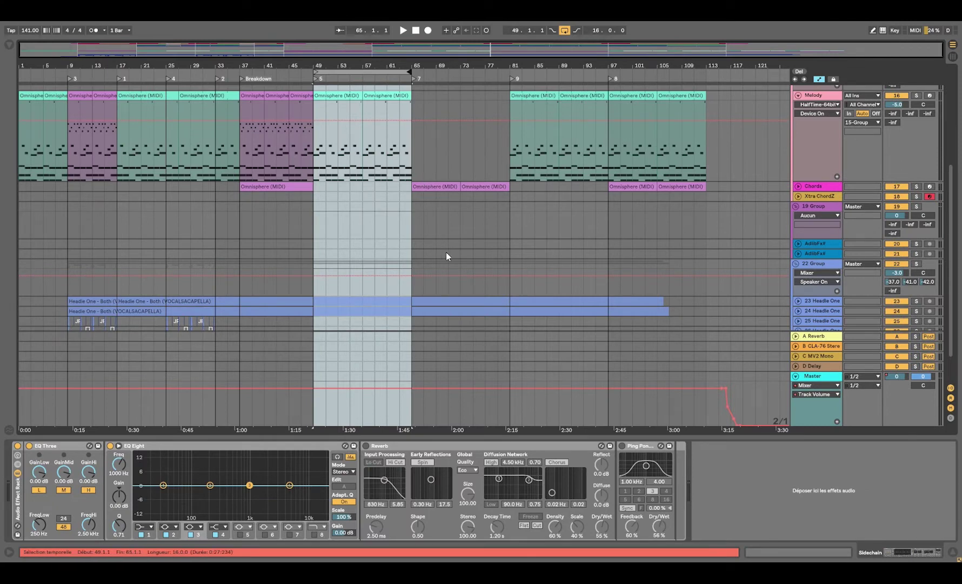
# - Solo the Melody track, play the loop from bar 49, and display the track's device chain
pyautogui.scroll(6, 519, 273)
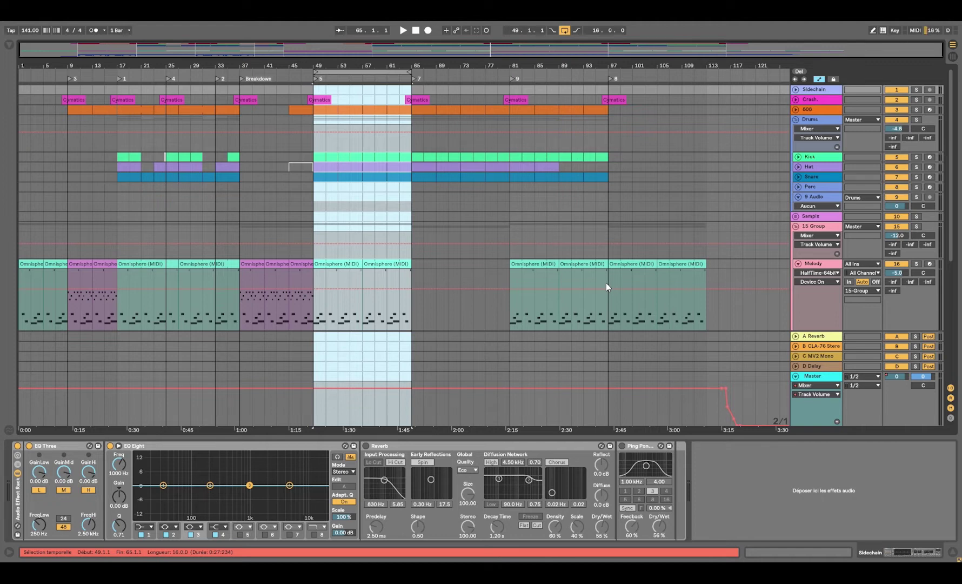
pyautogui.scroll(-3, 555, 279)
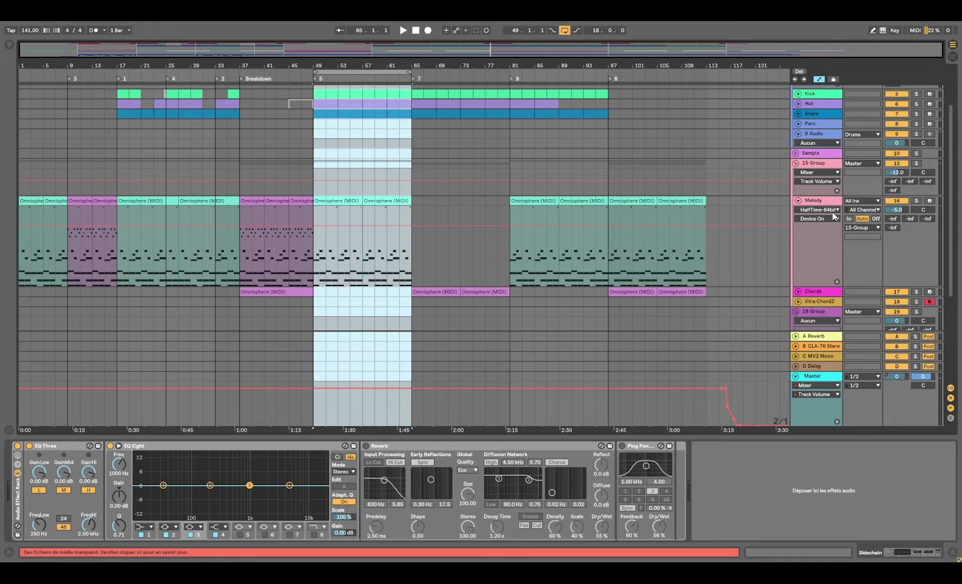
pyautogui.click(916, 200)
pyautogui.press('space')
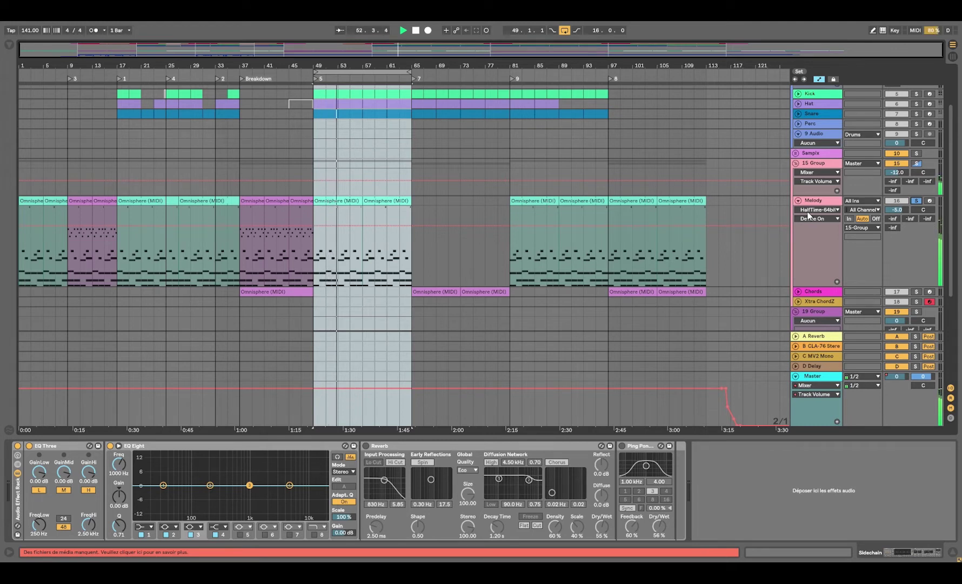
pyautogui.click(818, 201)
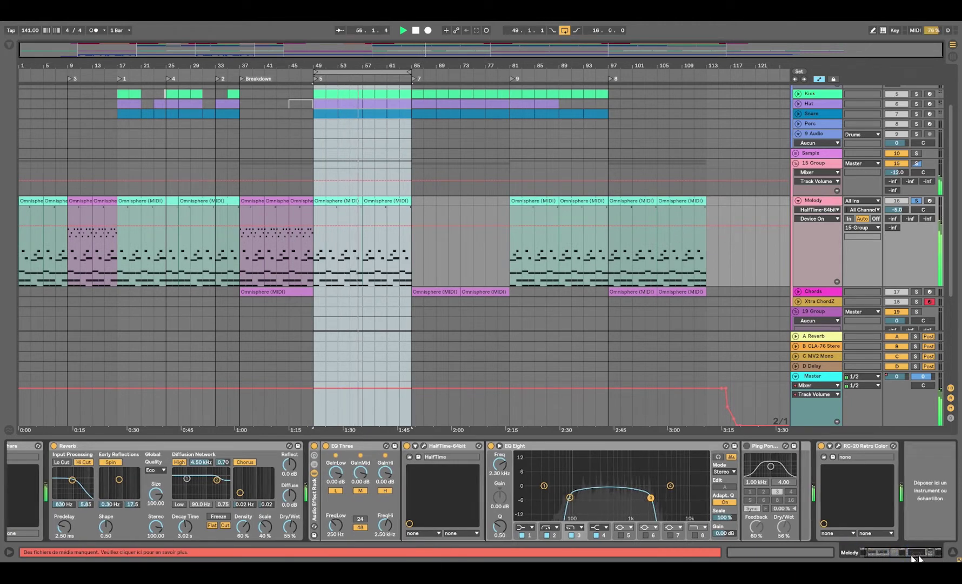
pyautogui.press('space')
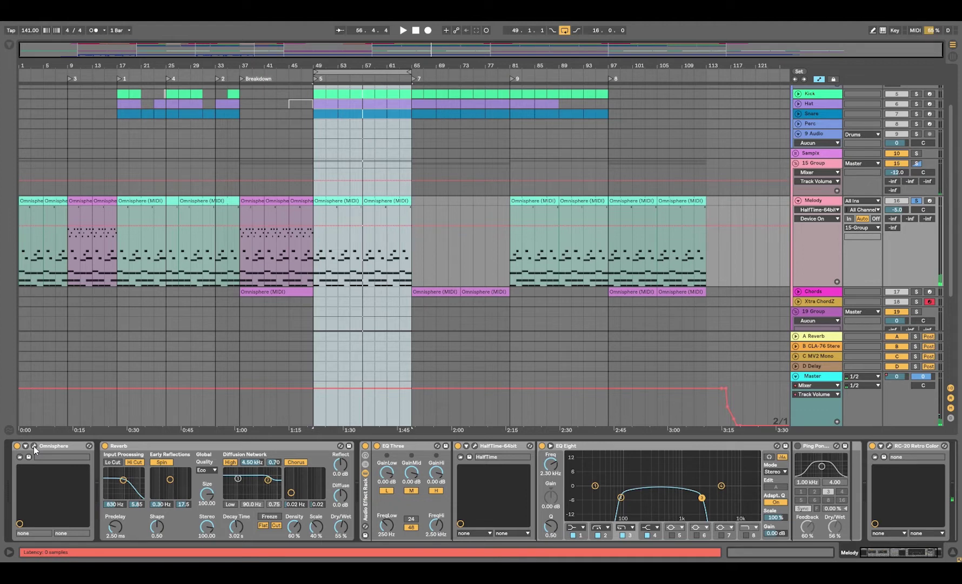
# - Open the Melody track's Omnisphere instrument to examine its loaded patch, and close it again
pyautogui.click(34, 446)
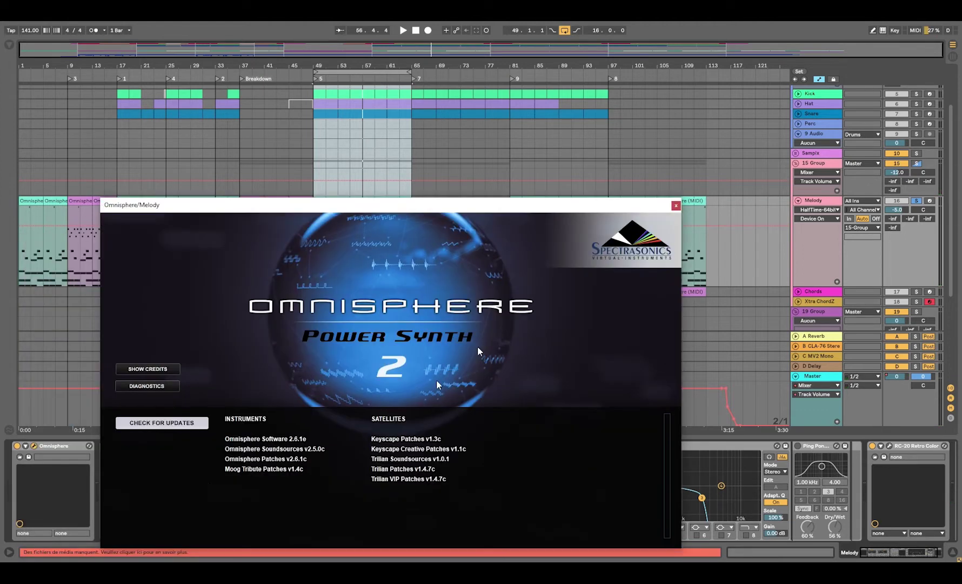
pyautogui.click(209, 483)
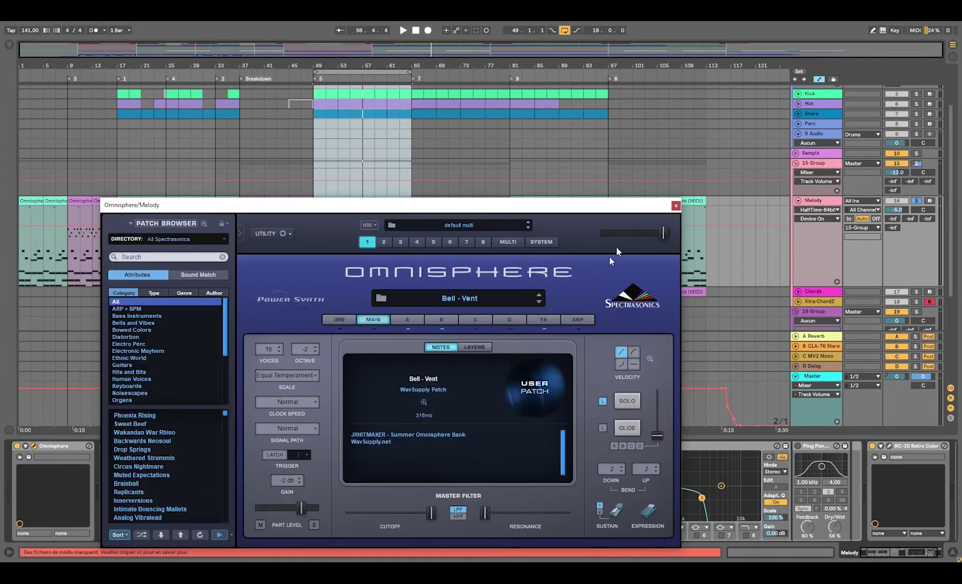
pyautogui.click(676, 206)
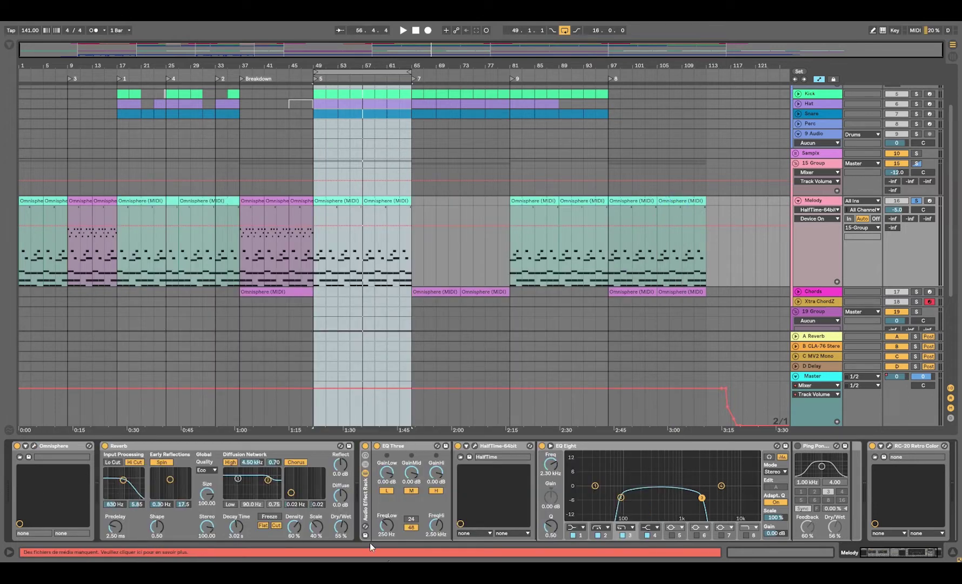
# - Examine the HalfTime plugin's loop, speed and mix settings on the Melody track, and close its window
pyautogui.click(475, 446)
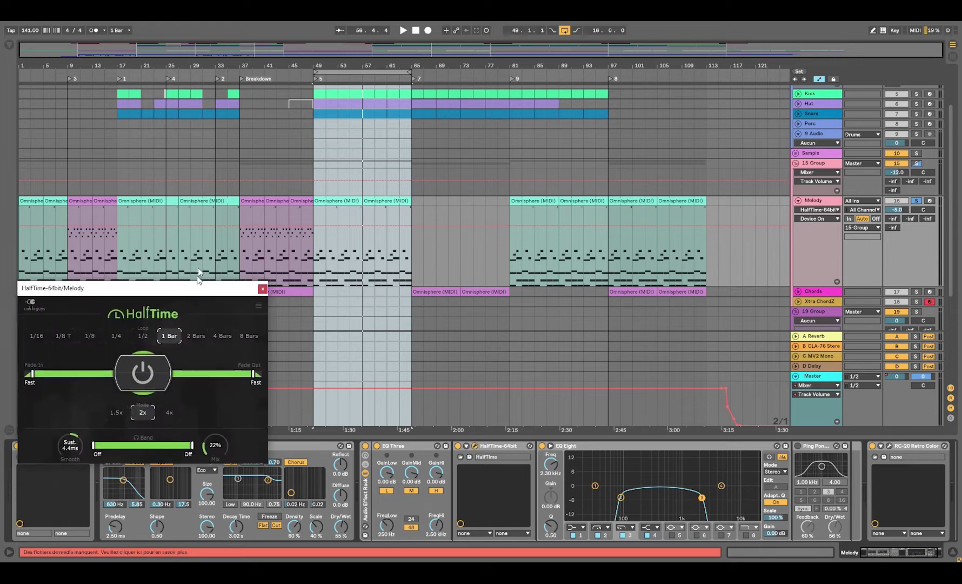
pyautogui.moveTo(198, 287); pyautogui.dragTo(329, 200)
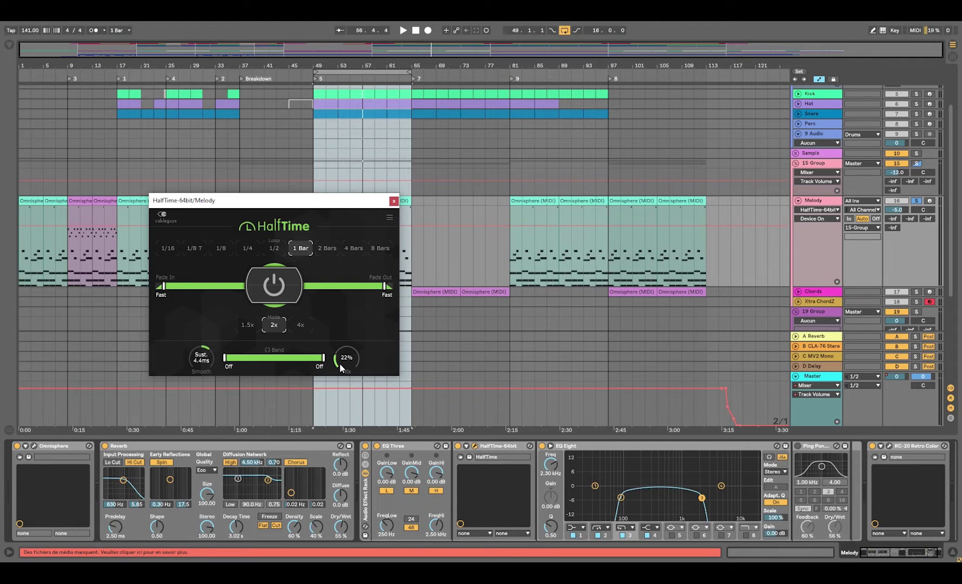
pyautogui.click(393, 201)
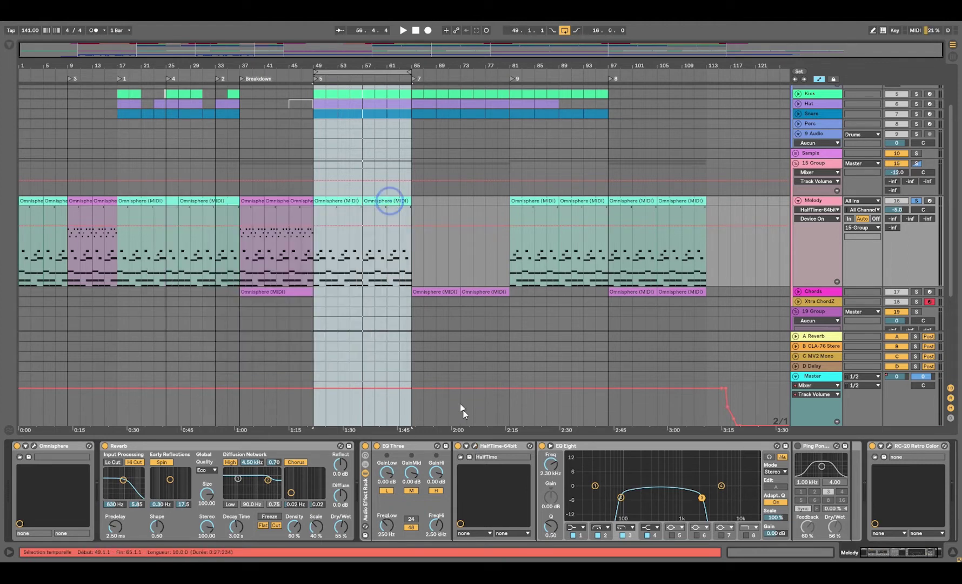
# - Bypass HalfTime on the Melody track and play the loop to hear the melody without the effect
pyautogui.click(458, 446)
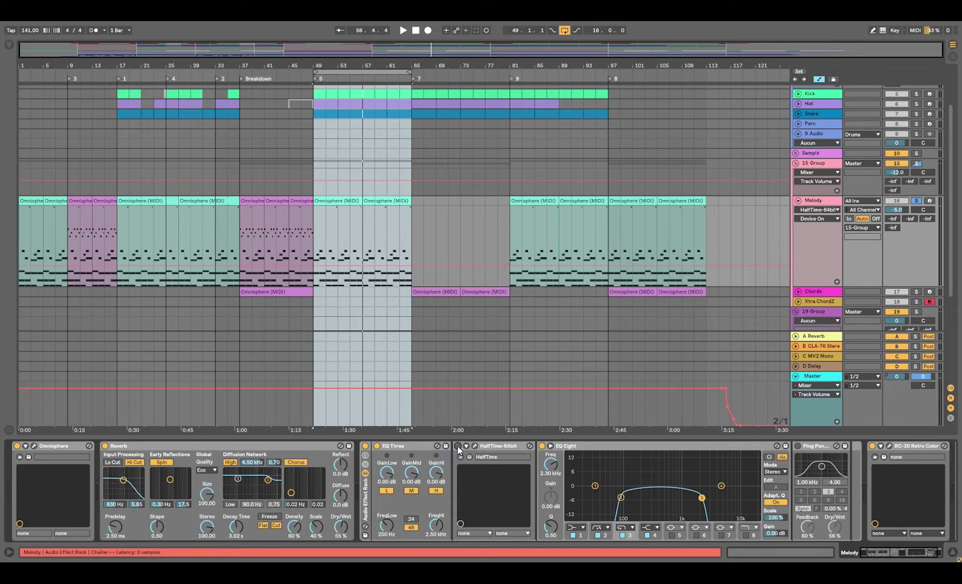
pyautogui.press('space')
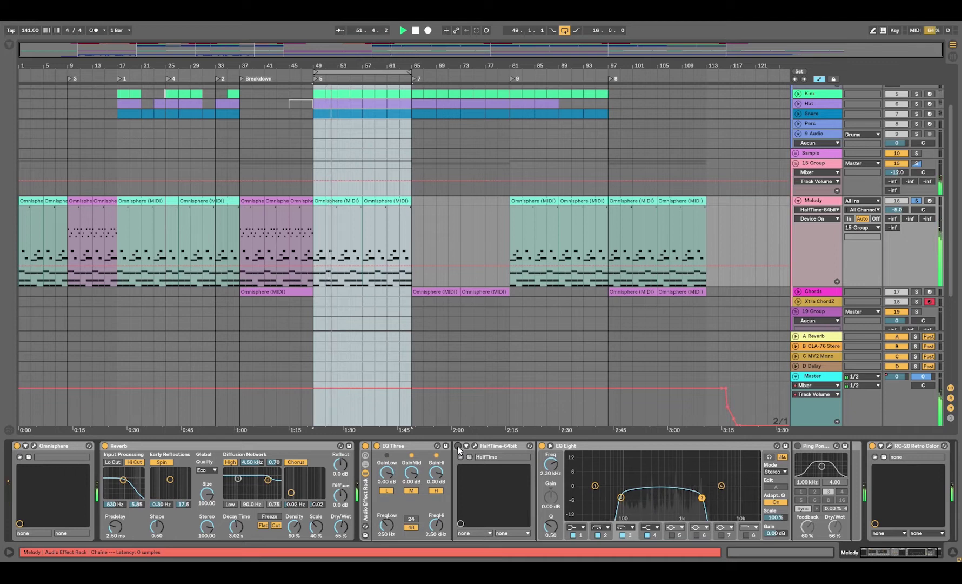
pyautogui.press('space')
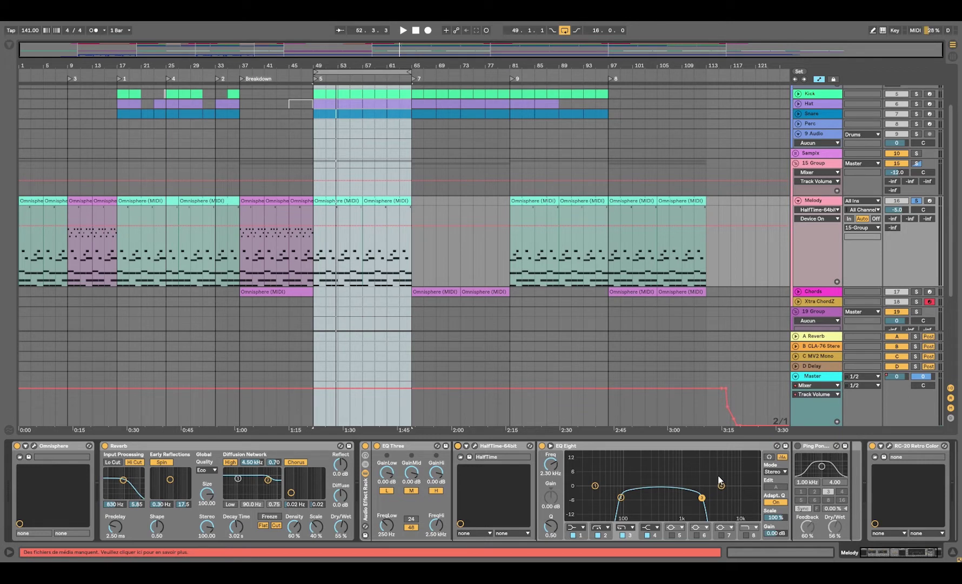
# - Examine the RC-20 Retro Color settings on the Melody track and play the loop with HalfTime active
pyautogui.click(889, 445)
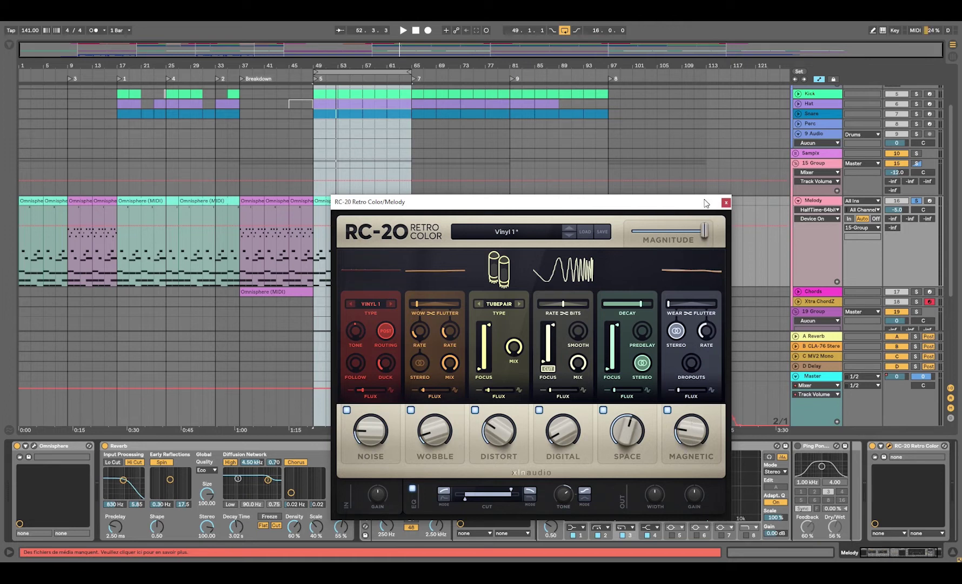
pyautogui.click(726, 202)
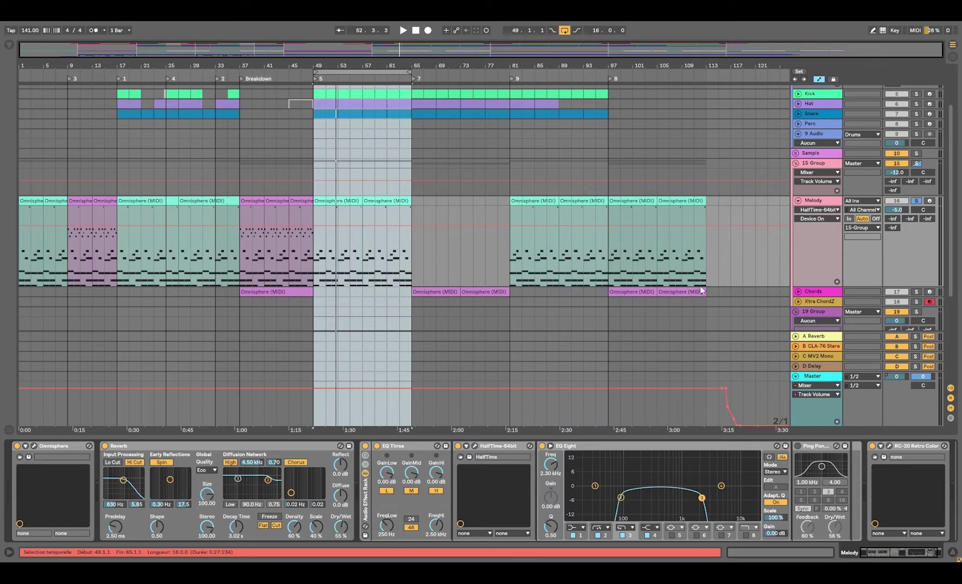
pyautogui.scroll(-2, 731, 364)
pyautogui.scroll(3, 629, 391)
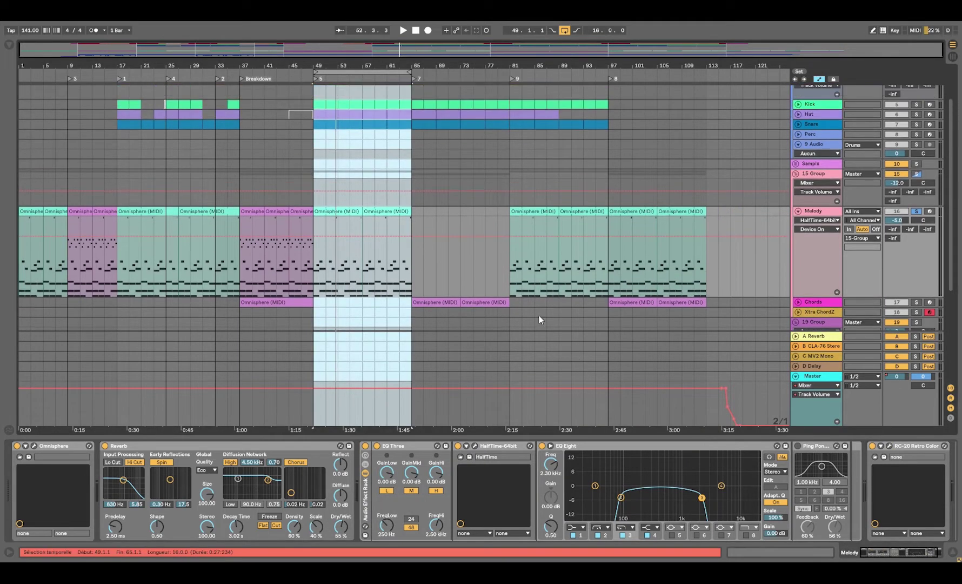
pyautogui.press('space')
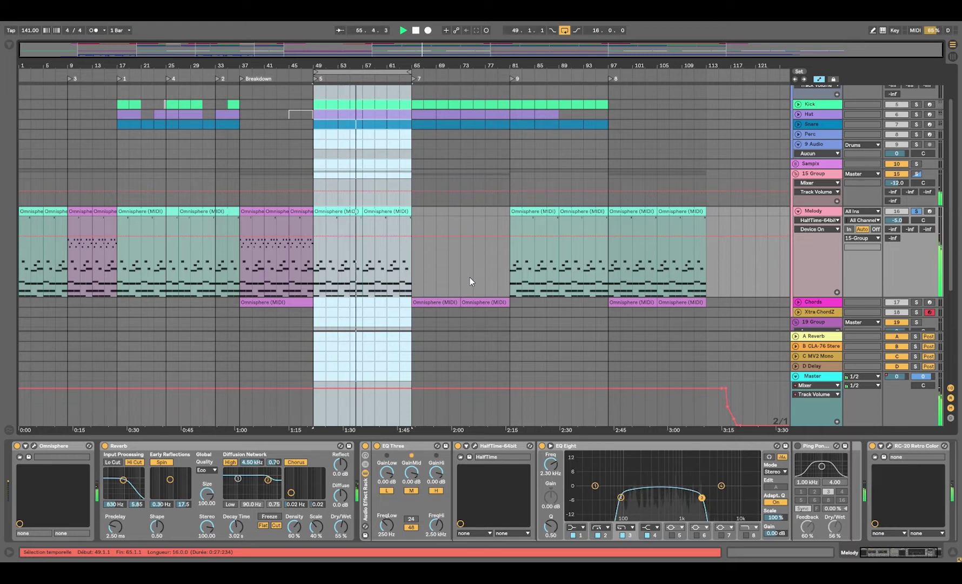
pyautogui.press('space')
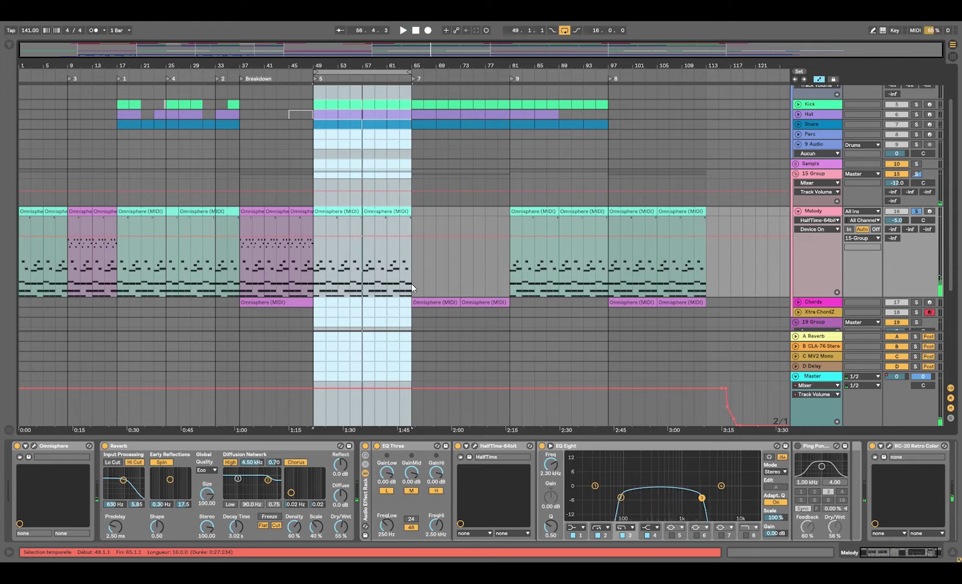
# - Loop bars 37 to 41 at the start of the Breakdown and play the Melody clip there
pyautogui.moveTo(369, 71)
pyautogui.mouseDown()
pyautogui.moveTo(295, 87)
pyautogui.moveTo(337, 70)
pyautogui.moveTo(269, 87)
pyautogui.moveTo(247, 81)
pyautogui.moveTo(249, 94)
pyautogui.moveTo(358, 65)
pyautogui.mouseUp()
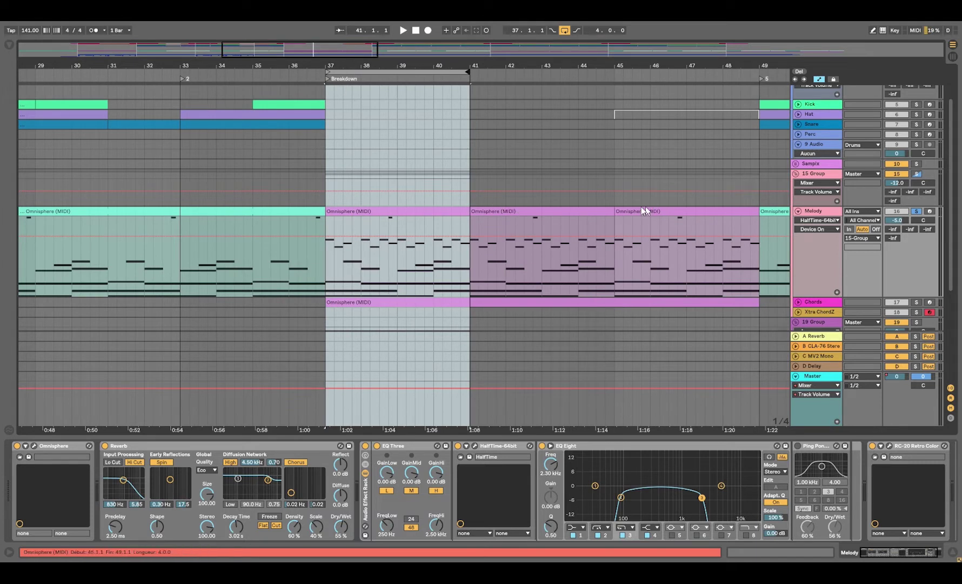
pyautogui.press('space')
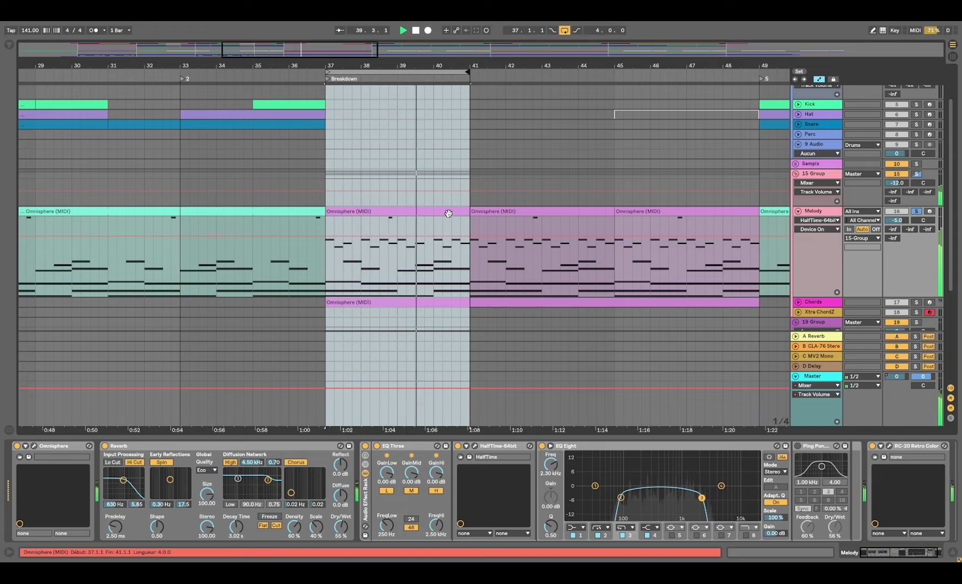
# - Open the first Breakdown Melody clip in an enlarged note editor and select its upper D#5, F5 and G5 notes
pyautogui.doubleClick(449, 213)
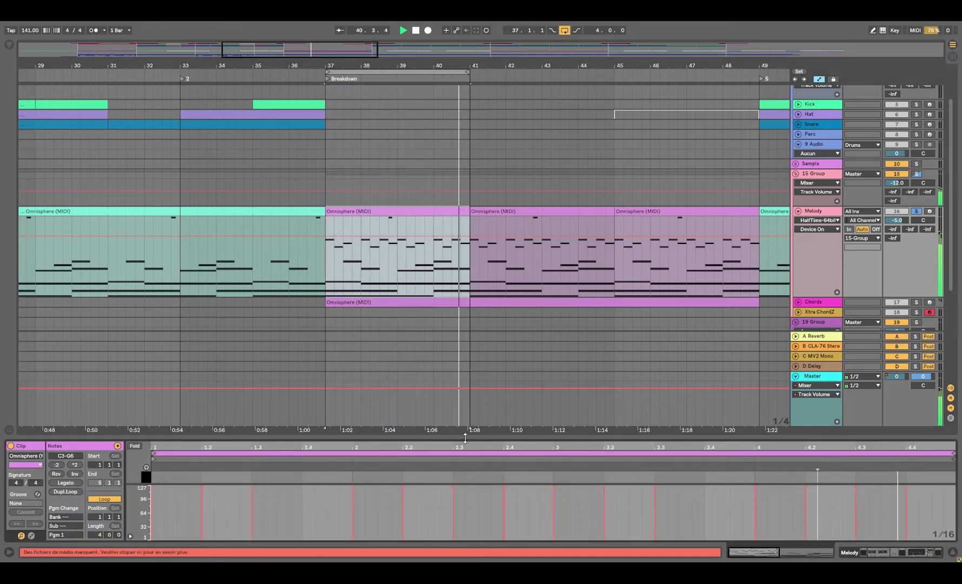
pyautogui.moveTo(468, 437); pyautogui.dragTo(469, 82)
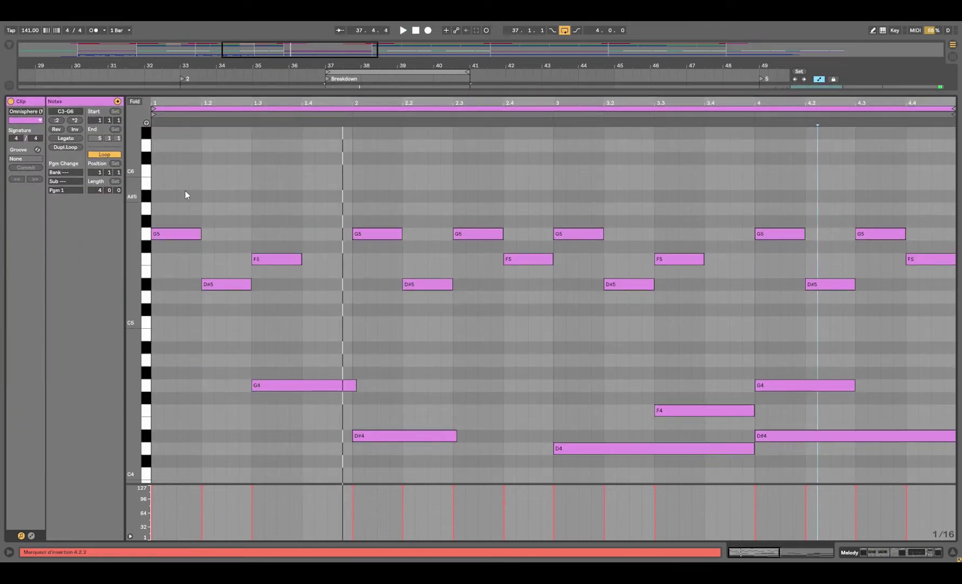
pyautogui.moveTo(184, 191); pyautogui.dragTo(932, 322)
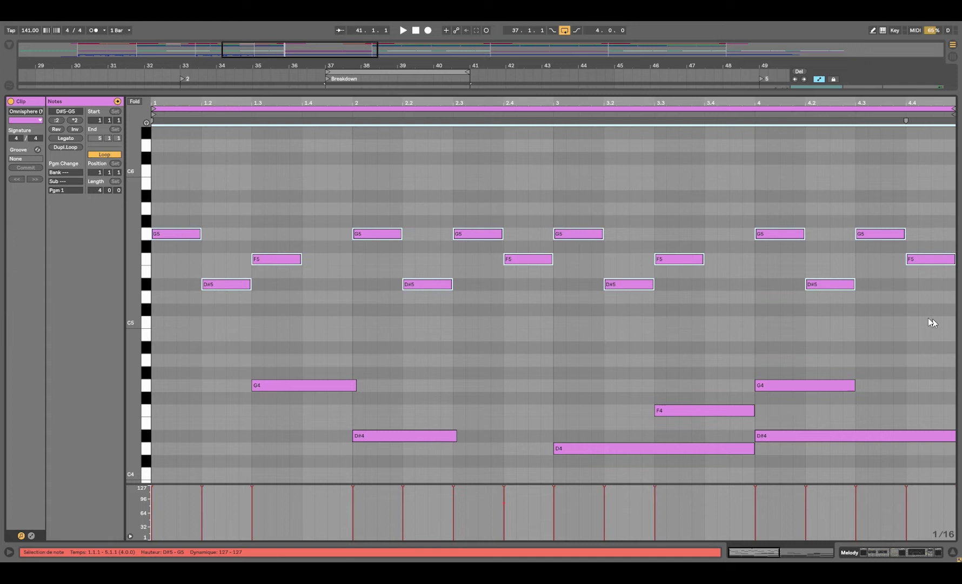
# - Close the note editor, play the Breakdown loop, and show the whole arrangement
pyautogui.doubleClick(664, 93)
pyautogui.press('space')
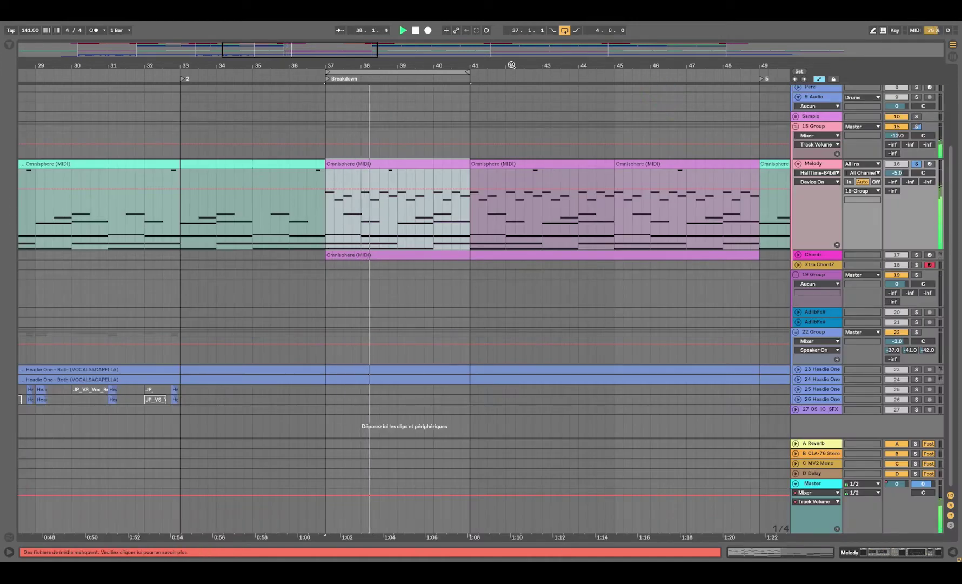
pyautogui.moveTo(510, 66); pyautogui.dragTo(510, 27)
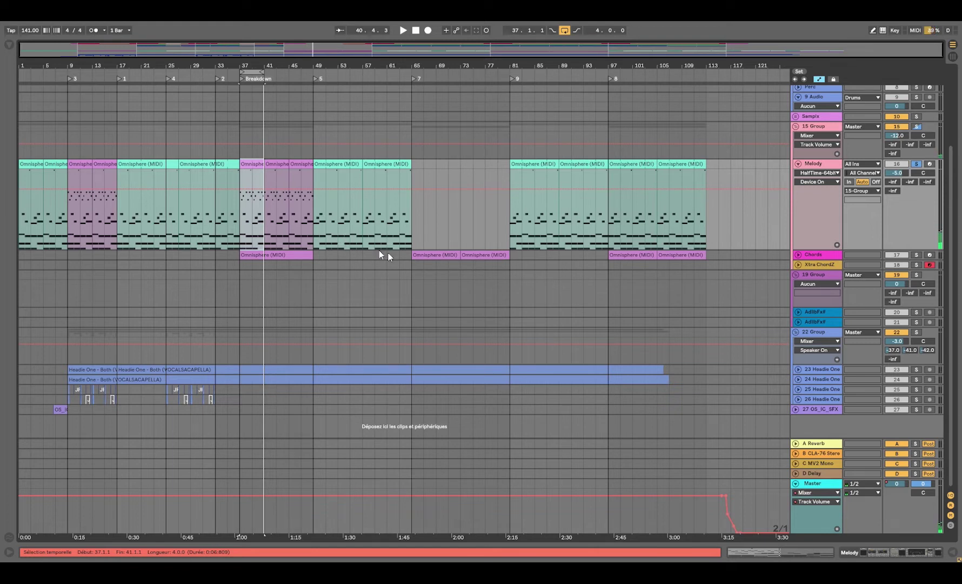
# - Enable draw mode and toggle the Noise module in the Melody track's RC-20 Retro Color
pyautogui.doubleClick(825, 162)
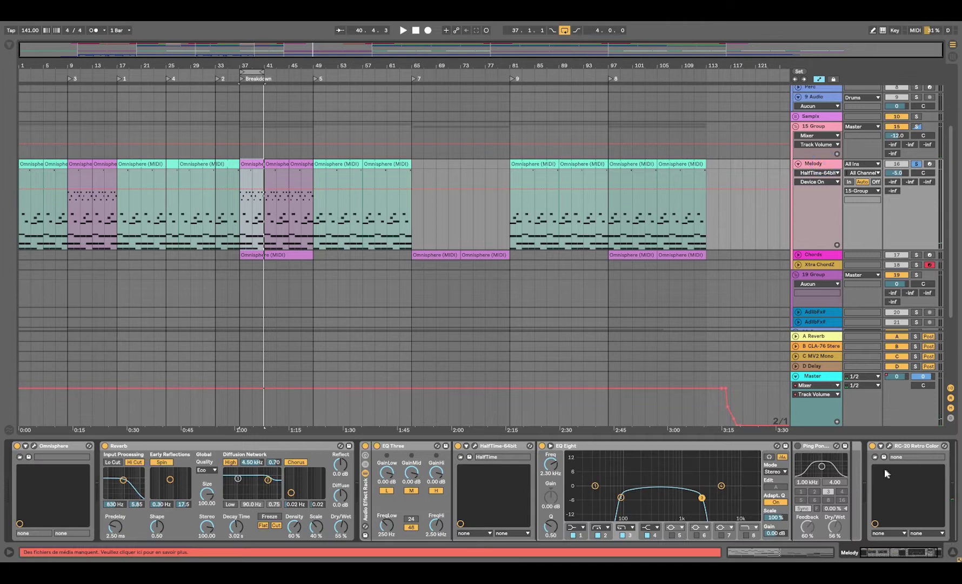
pyautogui.press('b')
pyautogui.click(889, 446)
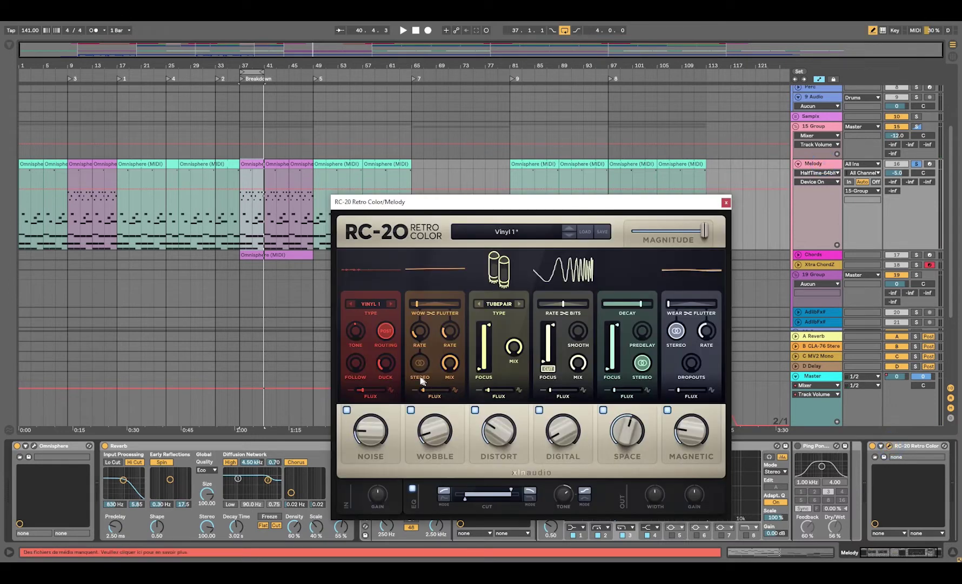
pyautogui.click(347, 410)
pyautogui.click(726, 202)
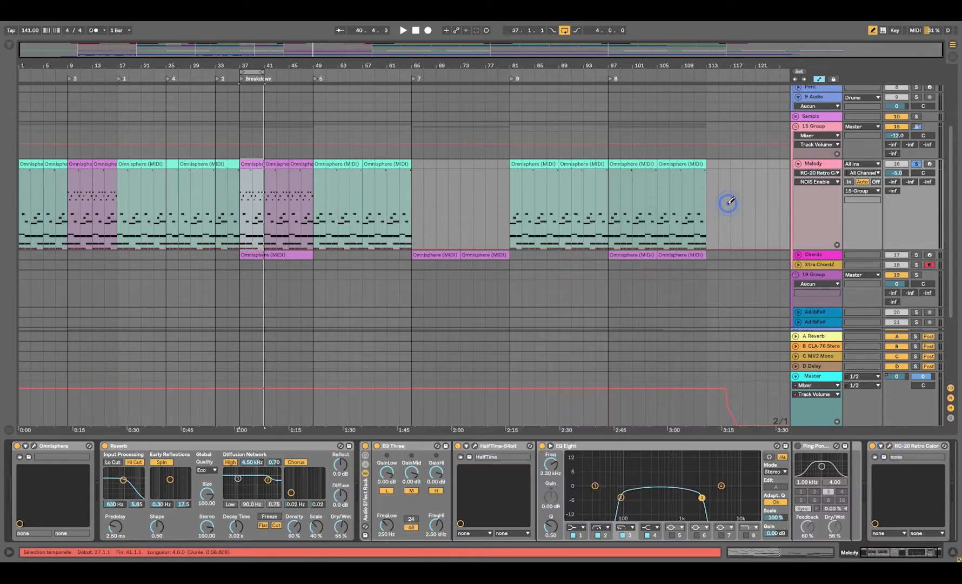
# - Unfold the Chords track at the Breakdown, show its devices, and examine the patch loaded in its Omnisphere
pyautogui.moveTo(239, 63); pyautogui.dragTo(295, 121)
pyautogui.click(797, 256)
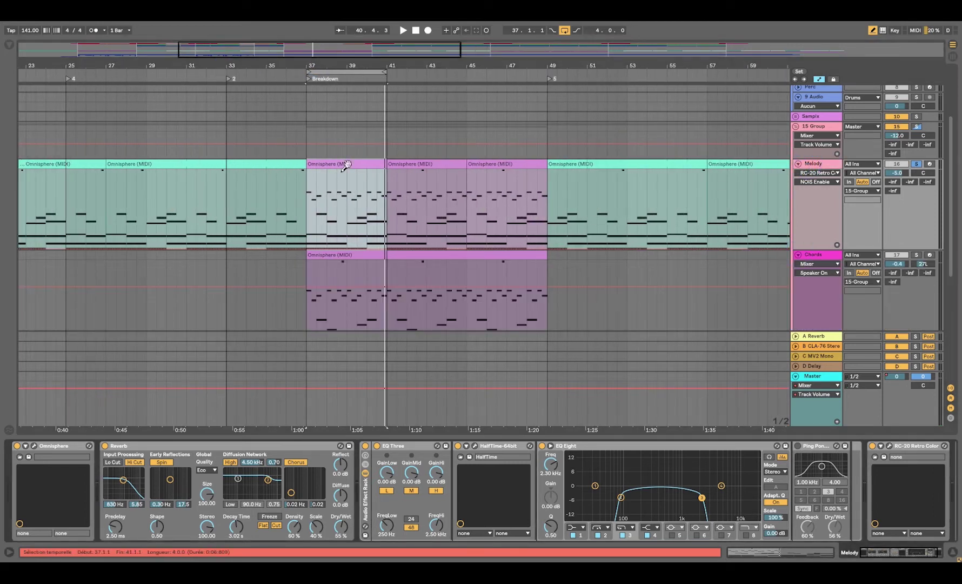
pyautogui.click(813, 259)
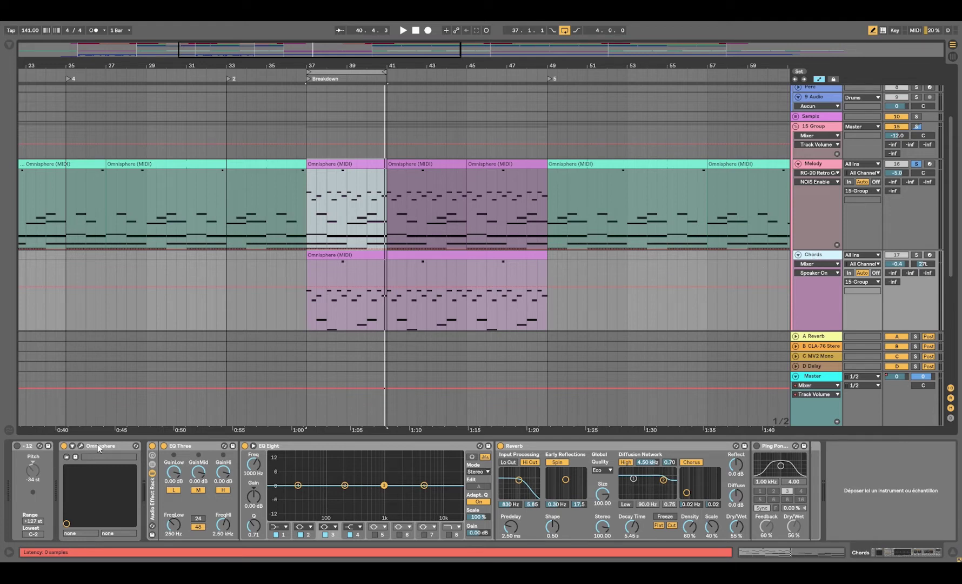
pyautogui.click(81, 446)
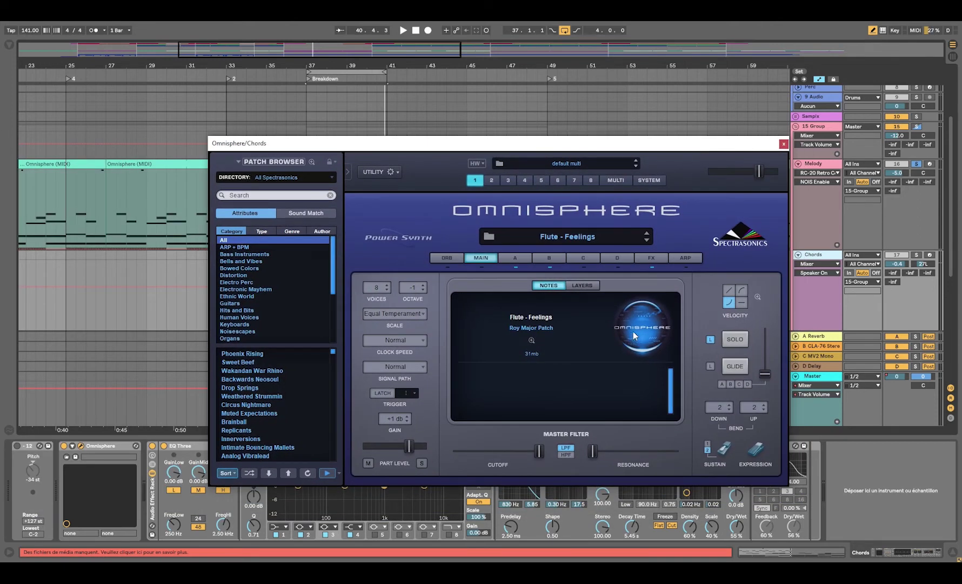
pyautogui.click(783, 144)
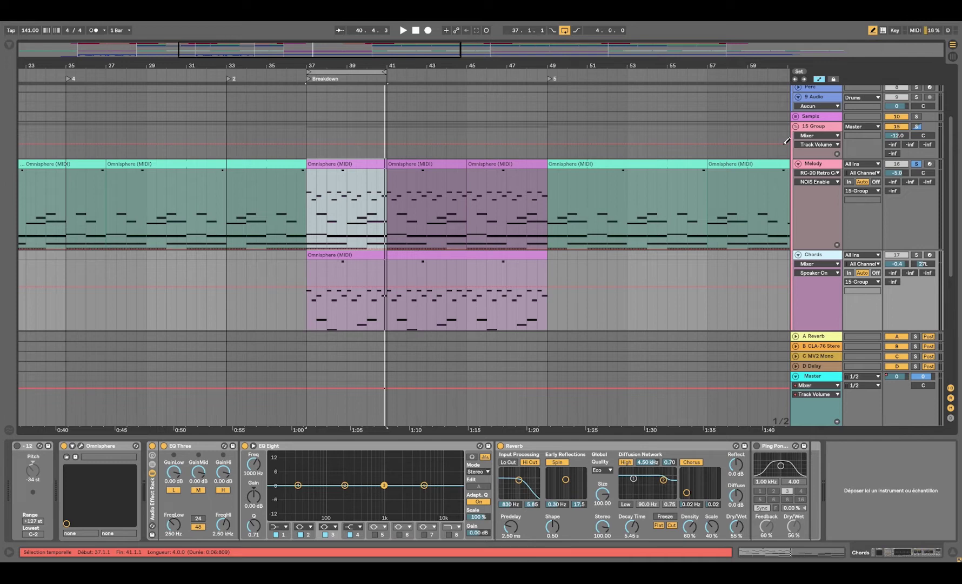
# - Solo the Chords track, play the Breakdown loop, and open the Chords clip's notes
pyautogui.click(916, 254)
pyautogui.press('space')
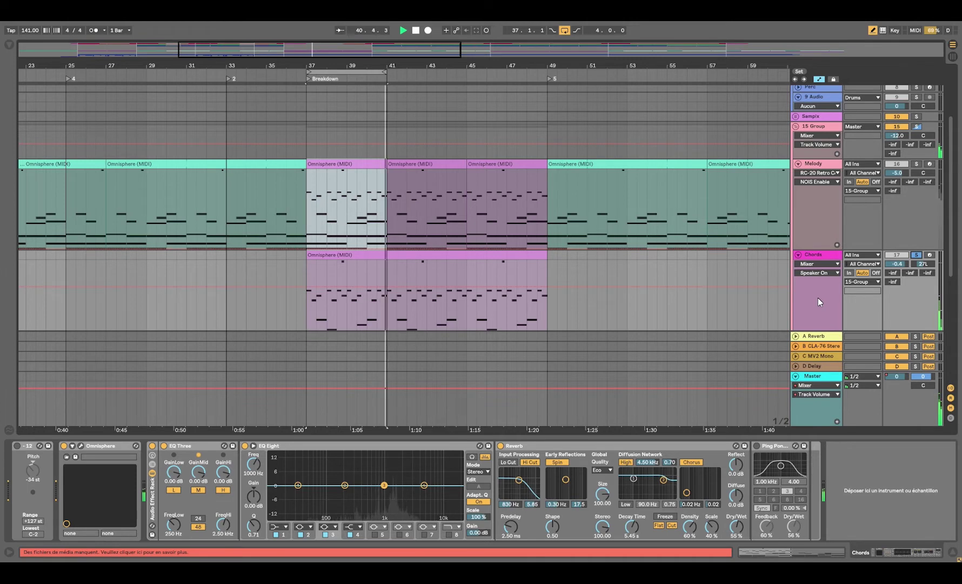
pyautogui.doubleClick(338, 256)
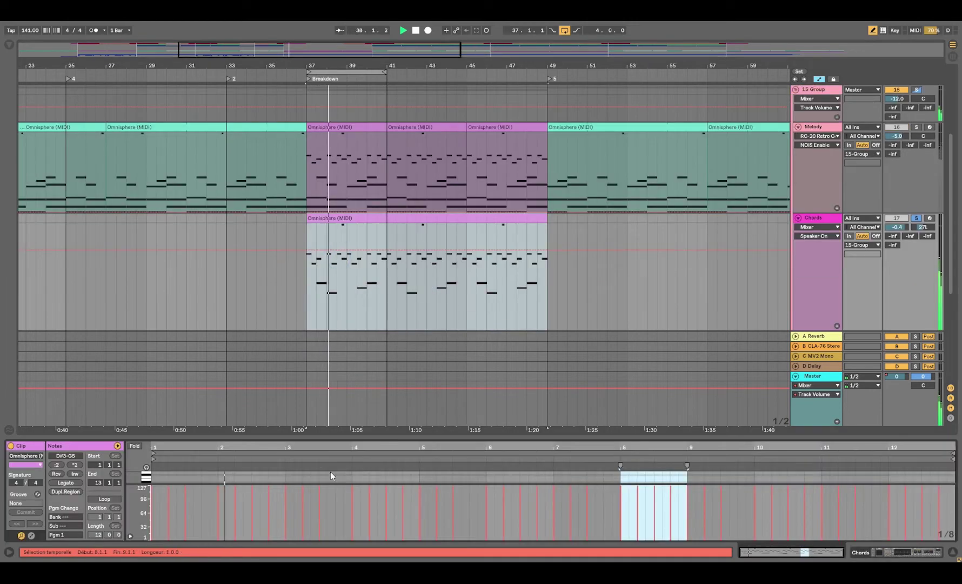
# - Enlarge the Chords clip's note editor, zoom in to examine the C4 to C6 notes, and close the editor
pyautogui.moveTo(350, 435); pyautogui.dragTo(351, 216)
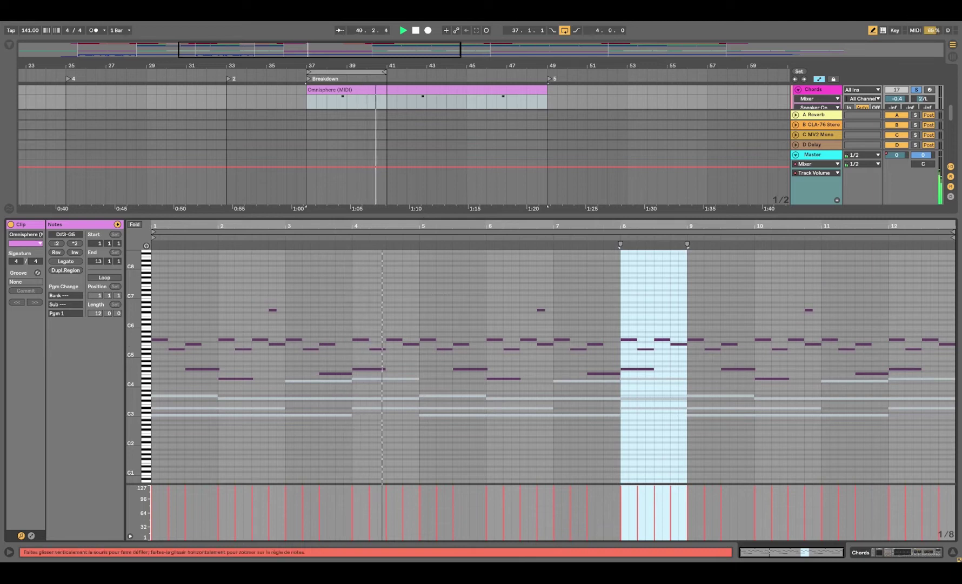
pyautogui.moveTo(133, 337); pyautogui.dragTo(172, 336)
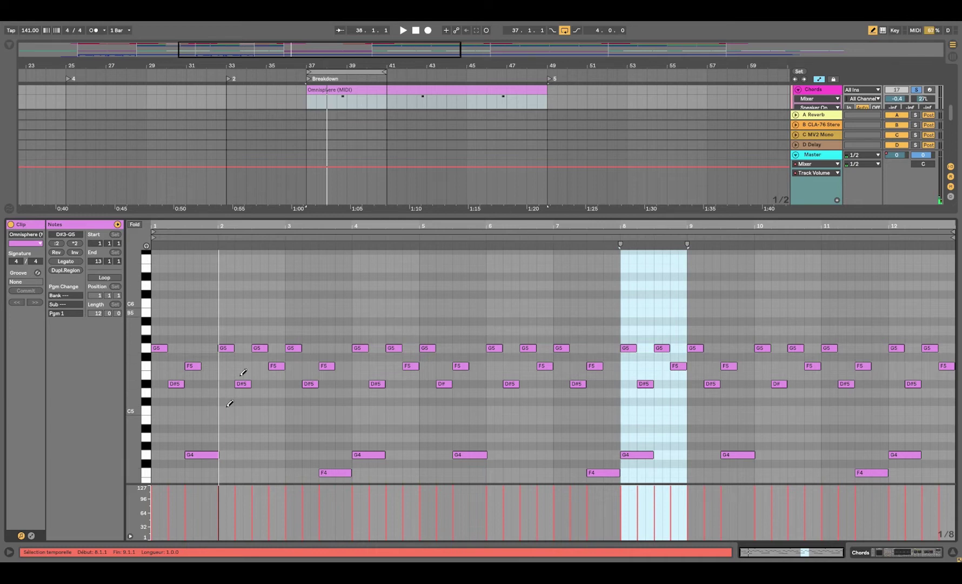
pyautogui.moveTo(460, 215); pyautogui.dragTo(460, 535)
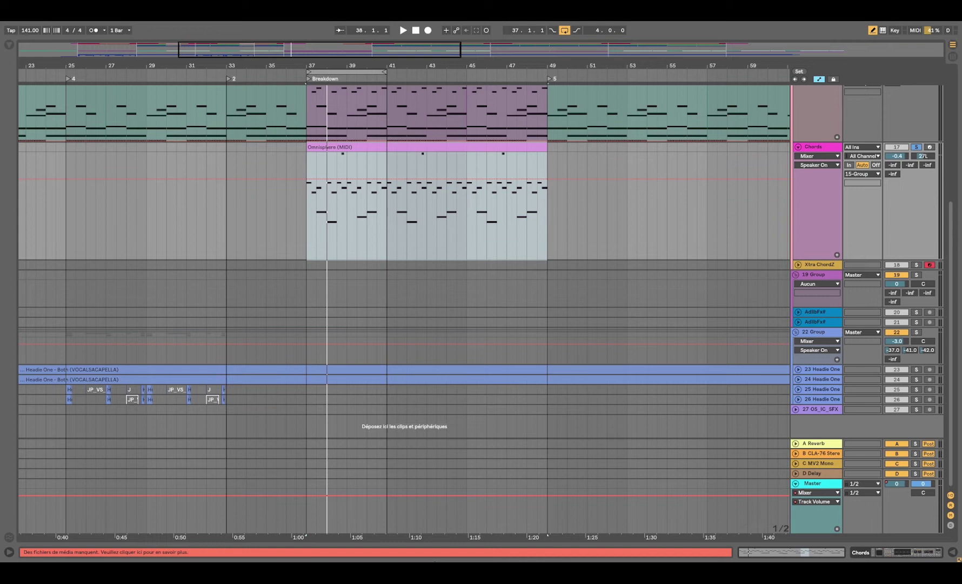
# - Solo the Melody track alongside Chords, extend the loop to cover bars 37 to 49, and play it
pyautogui.scroll(1, 445, 464)
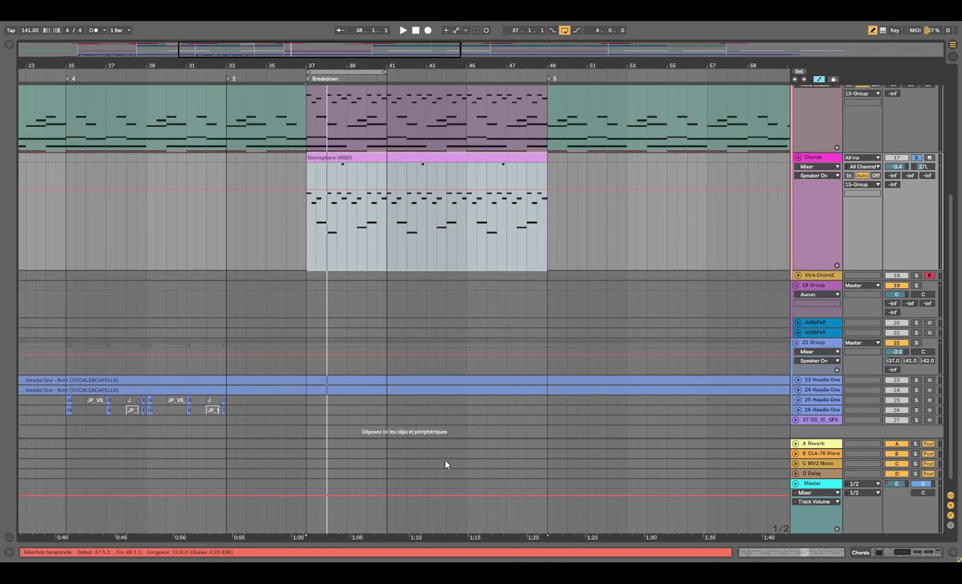
pyautogui.scroll(3, 445, 461)
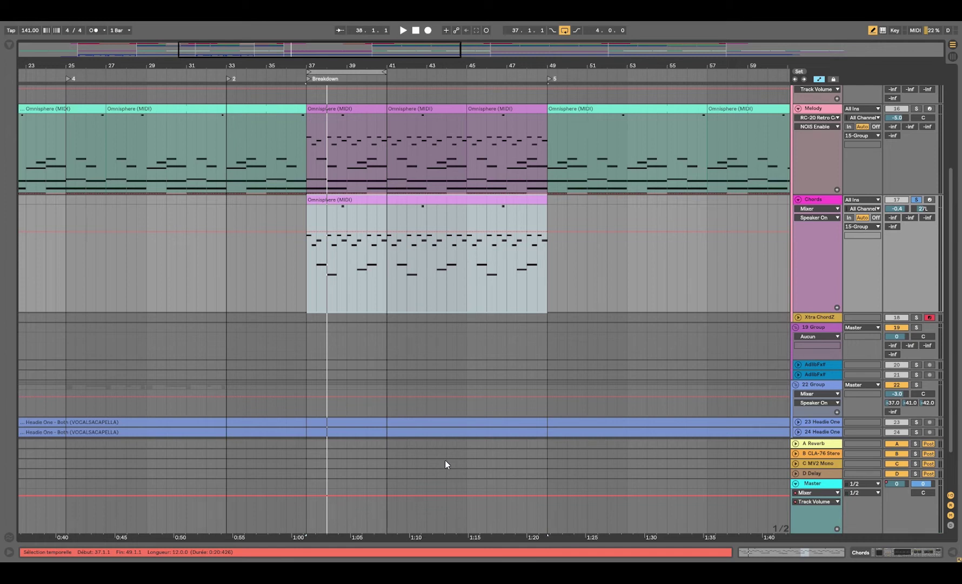
pyautogui.click(916, 109)
pyautogui.moveTo(385, 71); pyautogui.dragTo(546, 72)
pyautogui.press('space')
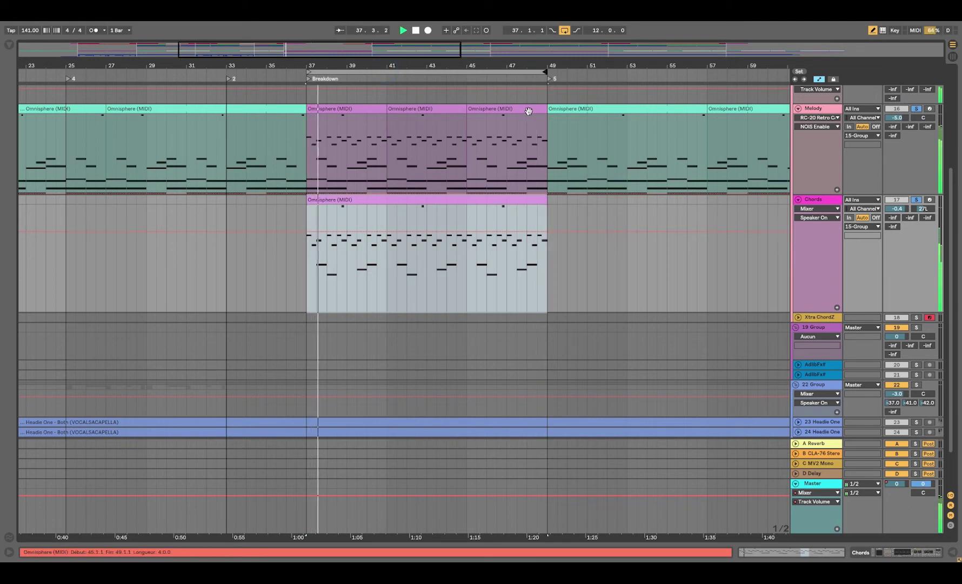
pyautogui.click(539, 139)
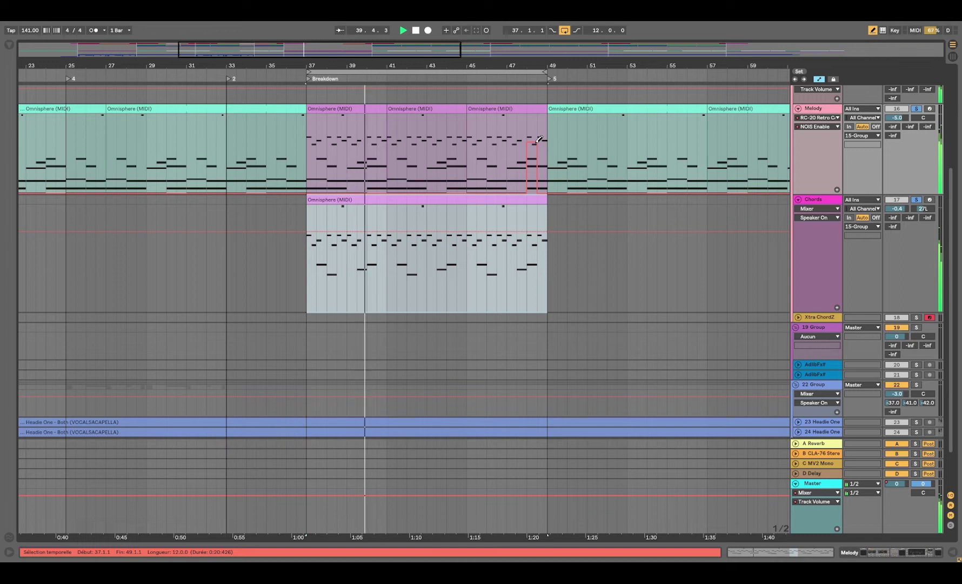
pyautogui.press('space')
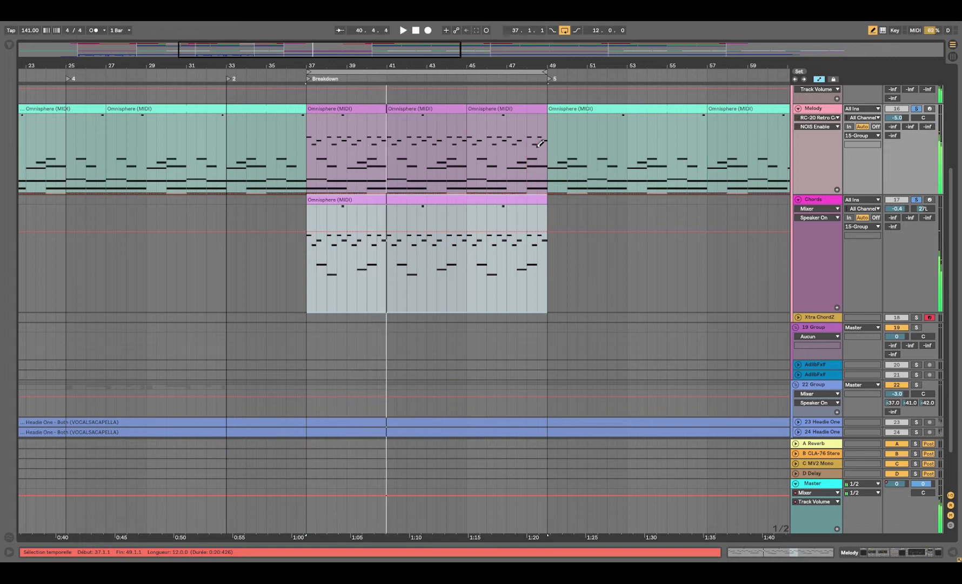
# - In the Chords track's devices, set EQ Three's GainLow to -4.16 dB, switch off EQ Eight, and hide the devices
pyautogui.doubleClick(817, 203)
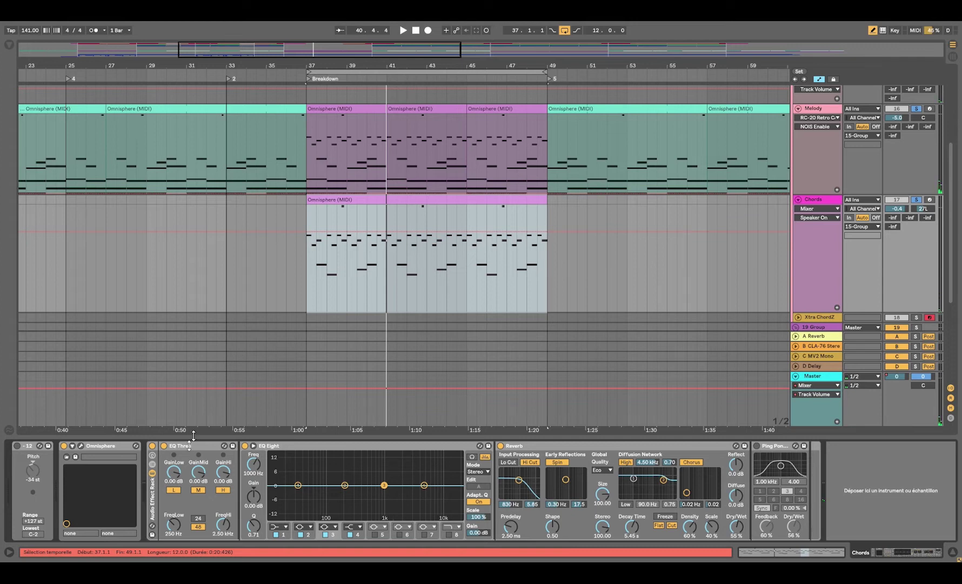
pyautogui.moveTo(172, 477); pyautogui.dragTo(168, 475)
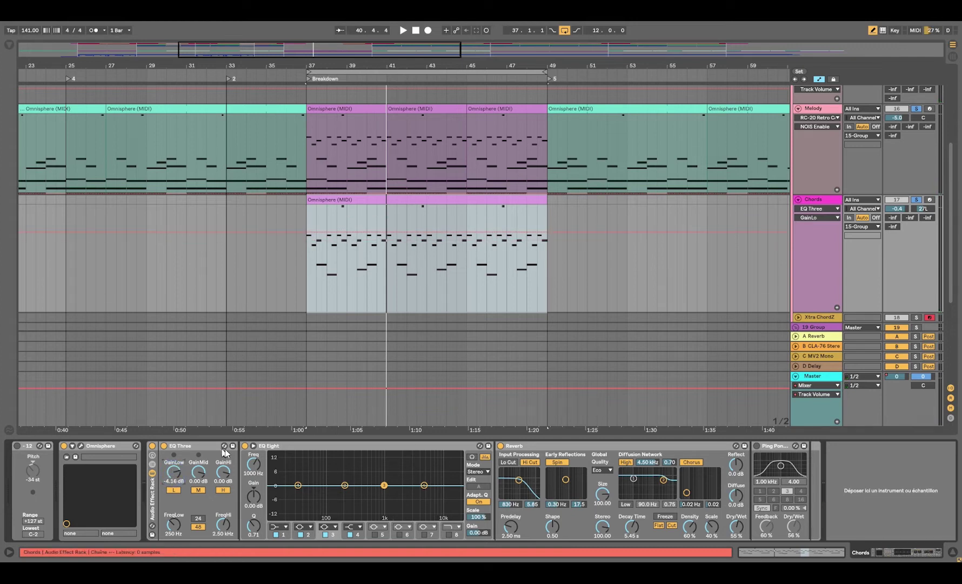
pyautogui.click(244, 445)
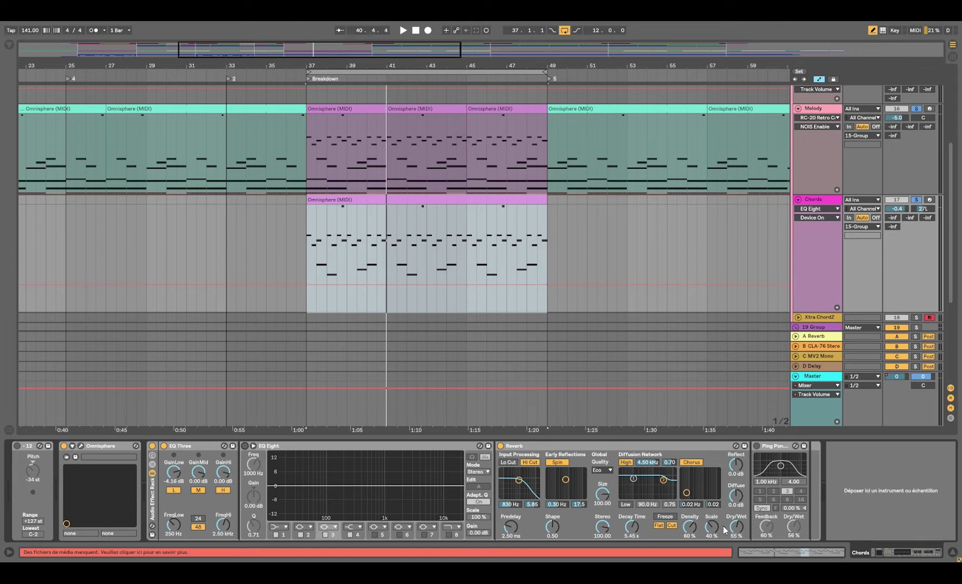
pyautogui.moveTo(752, 437); pyautogui.dragTo(752, 540)
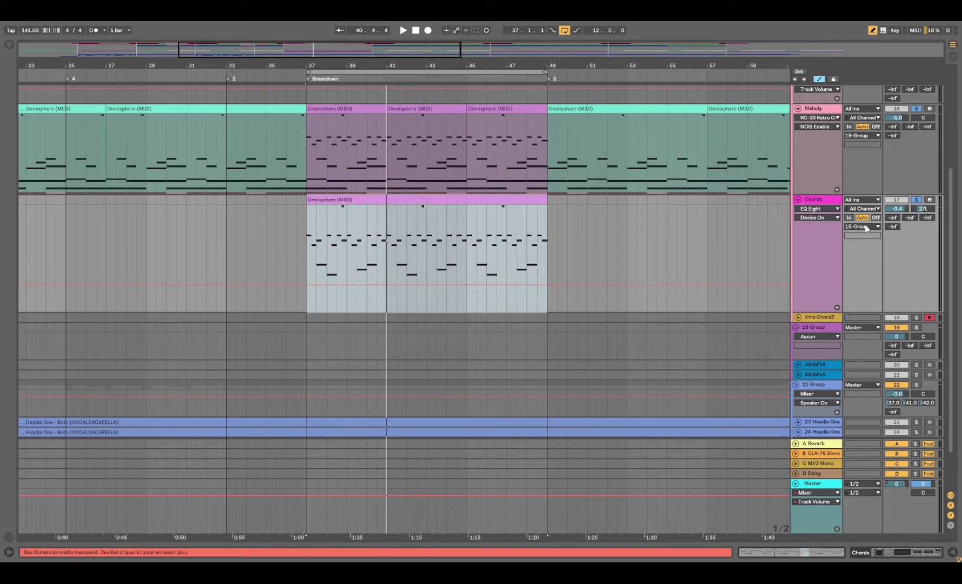
# - Fold the Chords and Melody tracks and unfold the 808 track
pyautogui.click(798, 199)
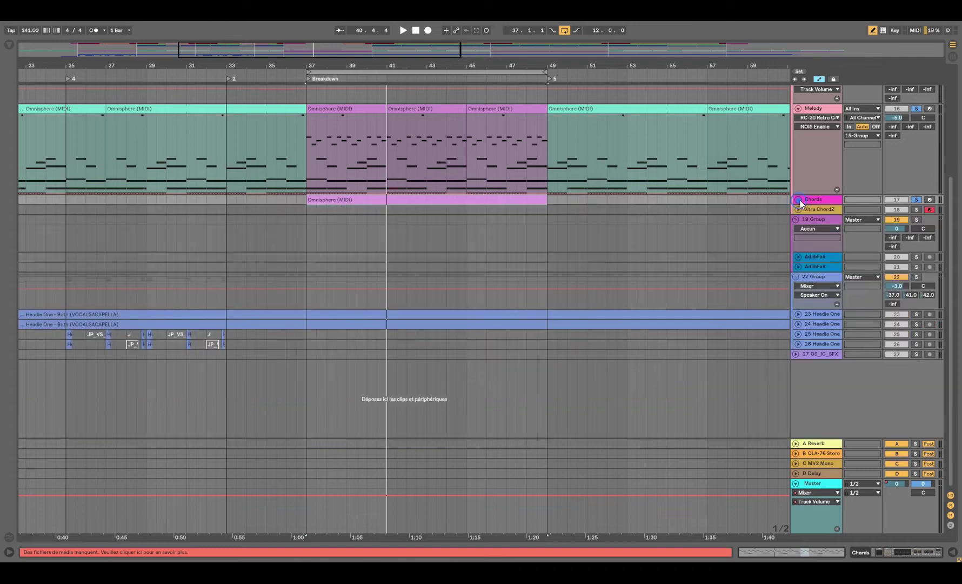
pyautogui.click(798, 109)
pyautogui.scroll(5, 776, 236)
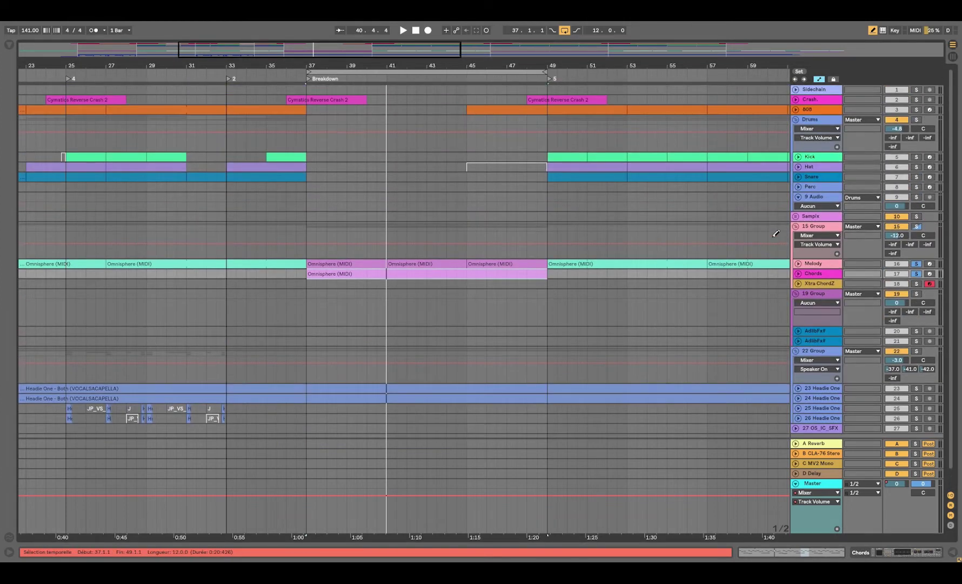
pyautogui.click(795, 108)
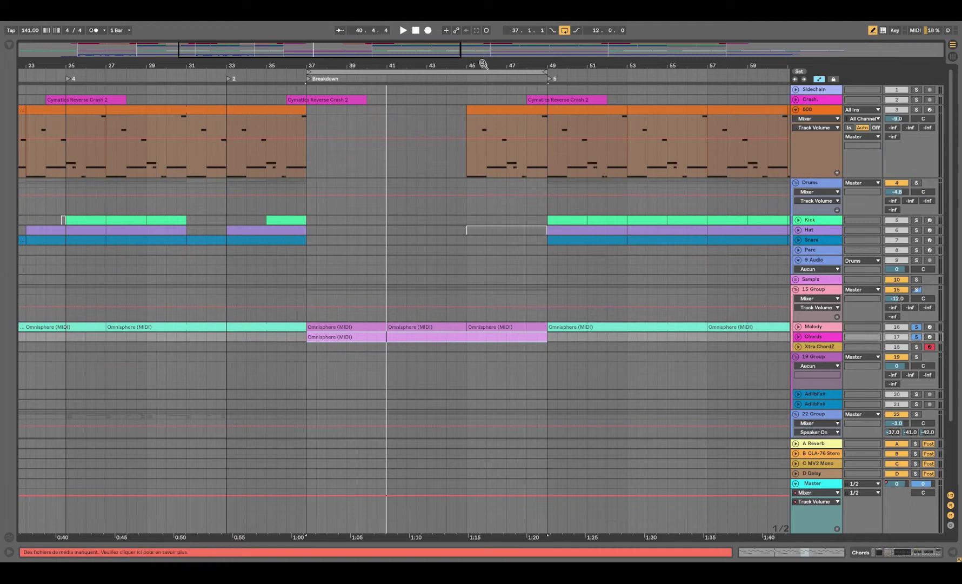
# - Shorten the loop to bars 45 to 49 and examine the 808 clip there in the note editor, folded to its used notes
pyautogui.moveTo(309, 71); pyautogui.dragTo(467, 71)
pyautogui.doubleClick(505, 113)
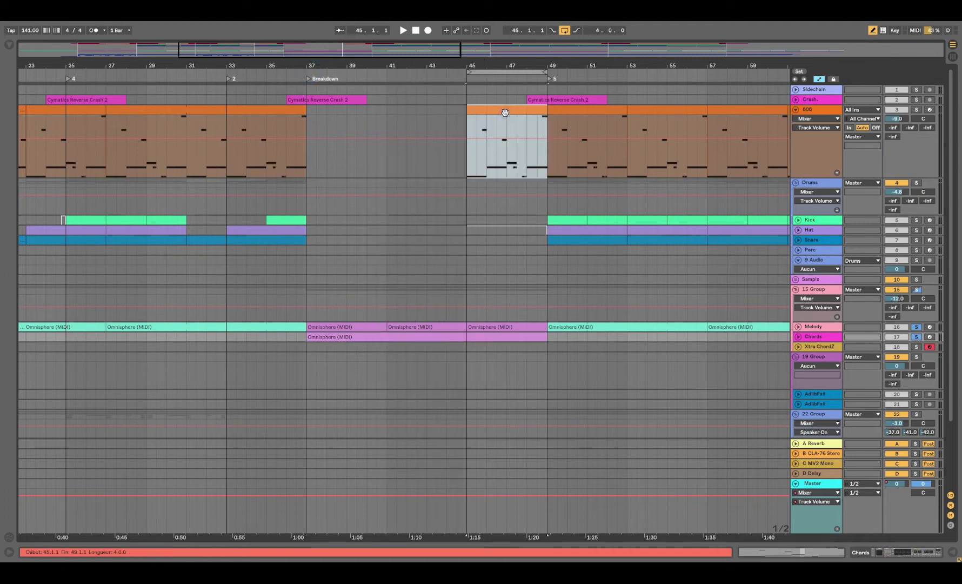
pyautogui.moveTo(435, 437); pyautogui.dragTo(436, 193)
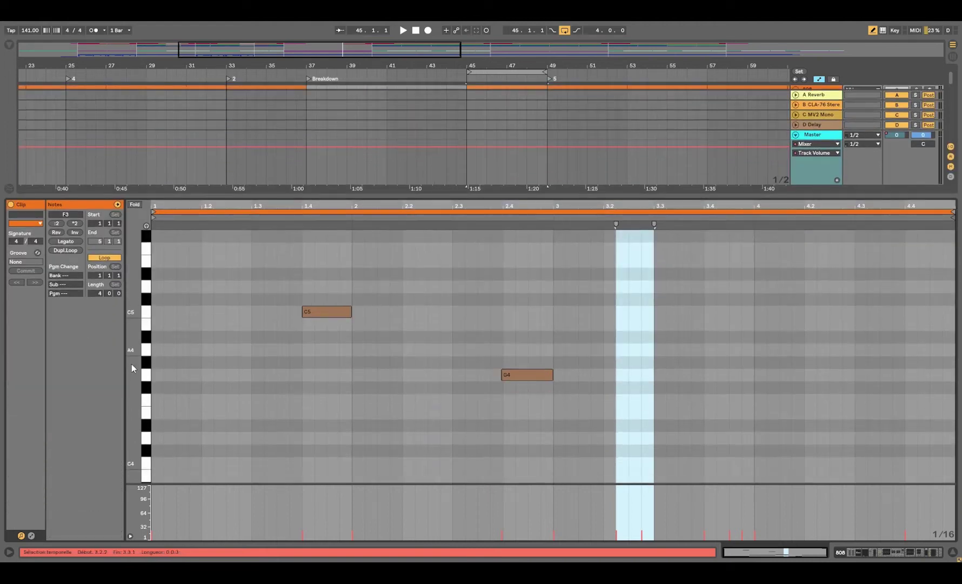
pyautogui.click(134, 205)
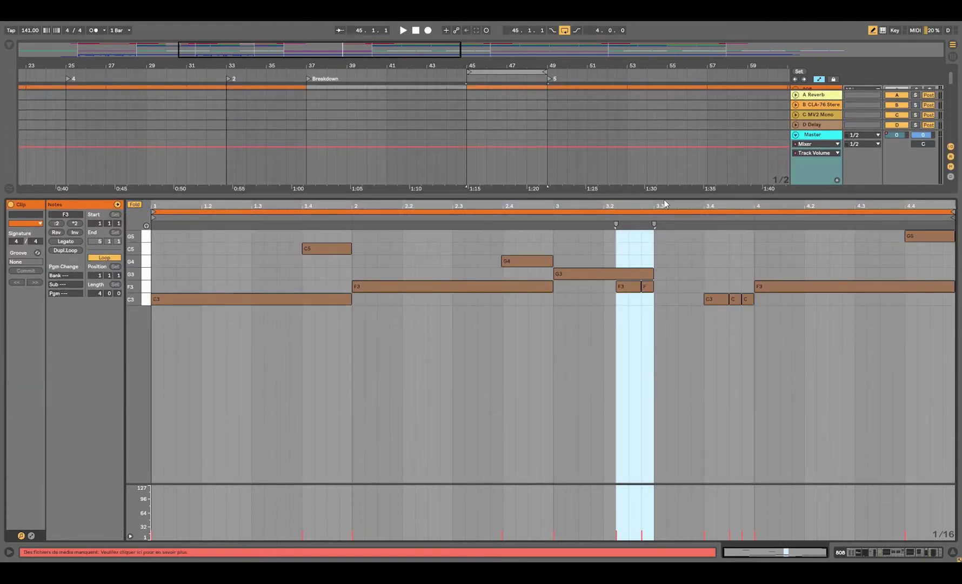
pyautogui.hotkey('ctrl', 'alt', 'l')
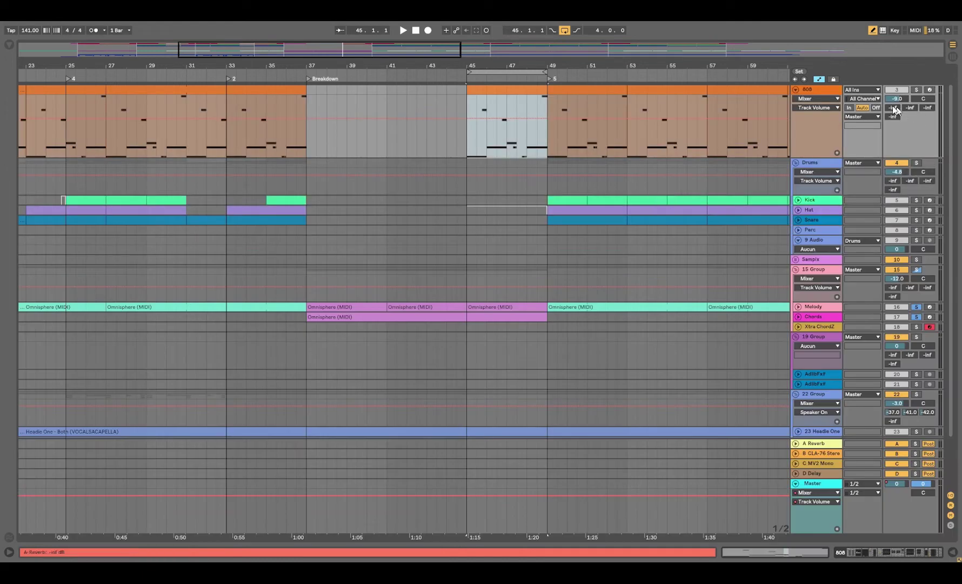
# - Show the 808 track's devices, examine the Sampler's filter and sample settings, and look through the sound library in the browser
pyautogui.doubleClick(826, 90)
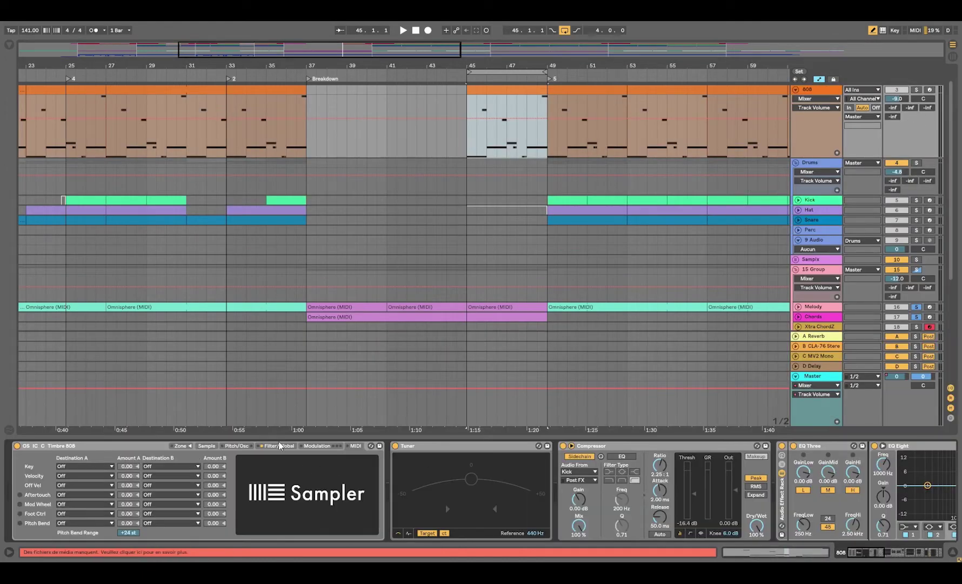
pyautogui.click(234, 446)
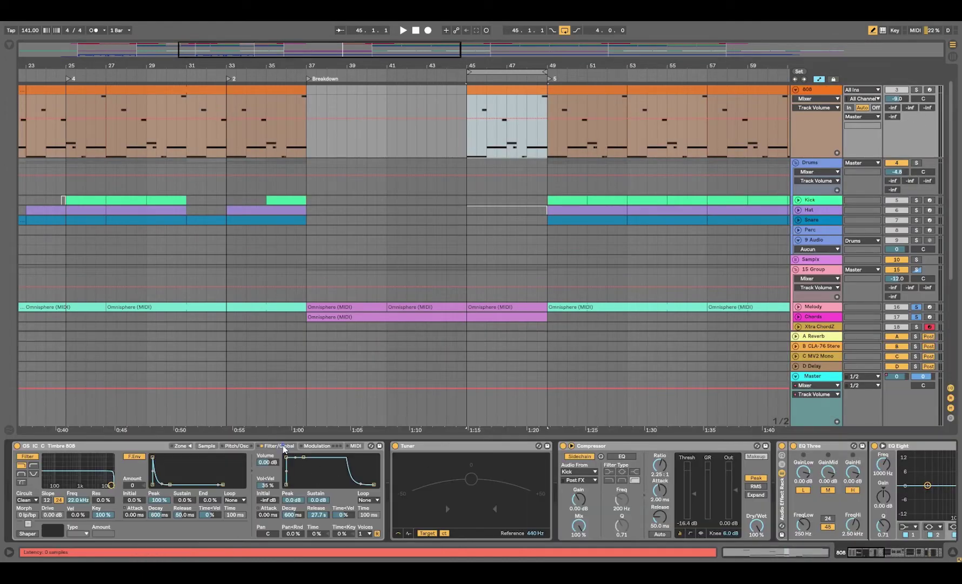
pyautogui.click(206, 446)
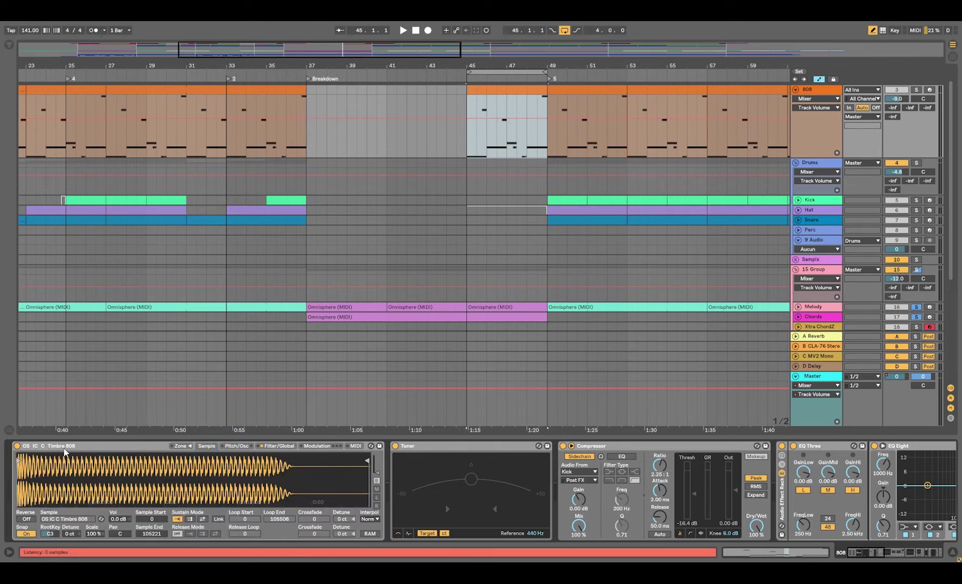
pyautogui.click(11, 46)
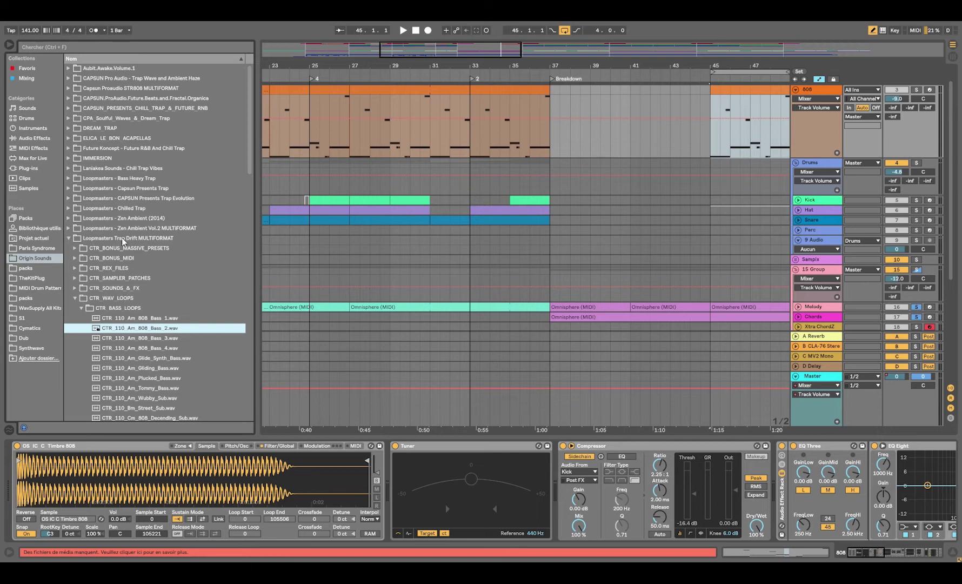
pyautogui.click(10, 48)
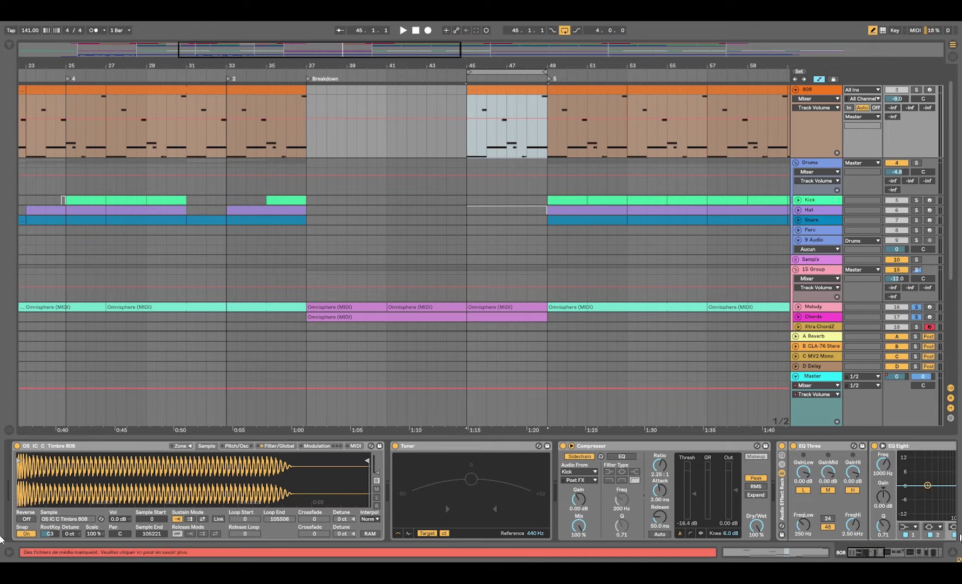
# - Examine the 808 track's effects from the Compressor through to Mono and enable FabFilter Saturn
pyautogui.moveTo(882, 557); pyautogui.dragTo(889, 555)
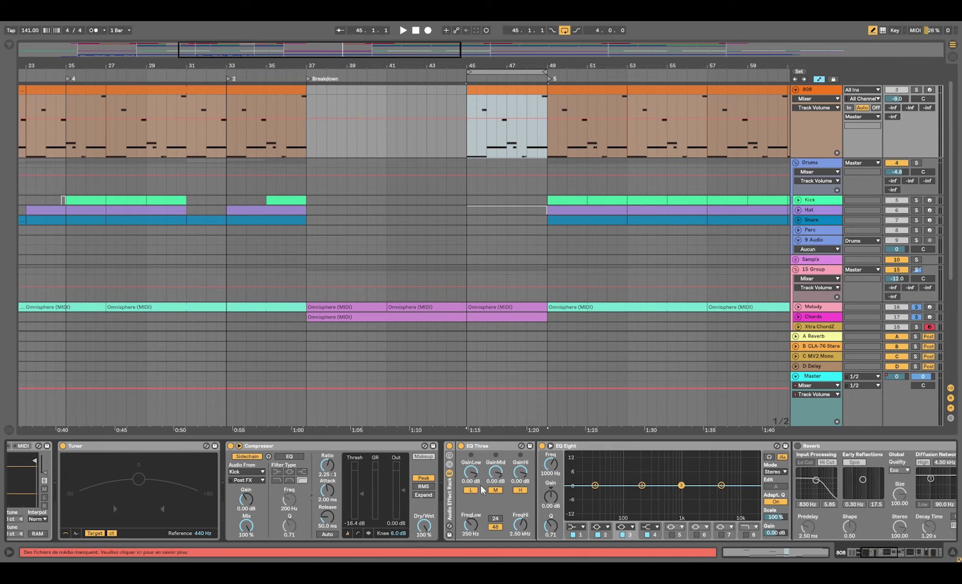
pyautogui.moveTo(900, 550)
pyautogui.mouseDown()
pyautogui.moveTo(909, 555)
pyautogui.moveTo(900, 552)
pyautogui.mouseUp()
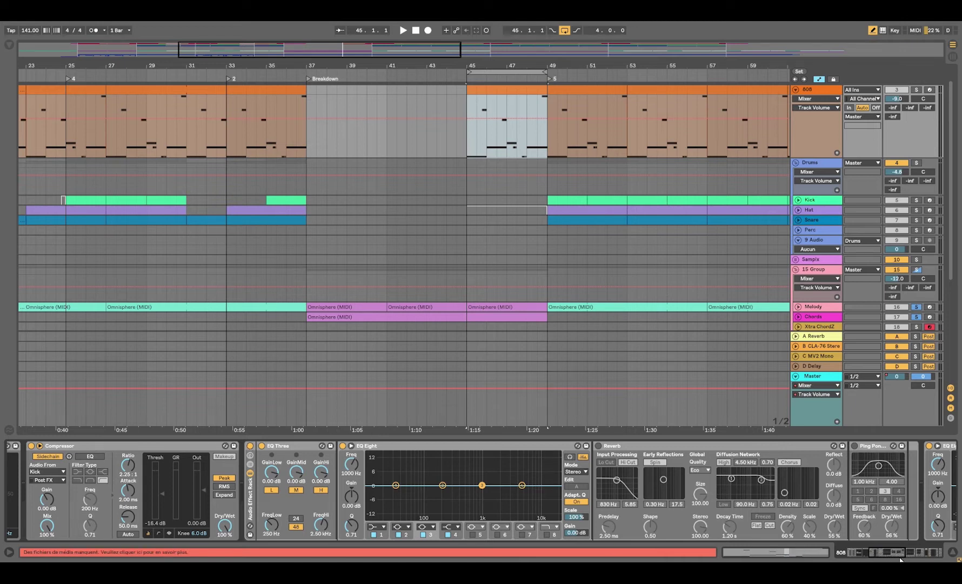
pyautogui.moveTo(885, 554); pyautogui.dragTo(936, 557)
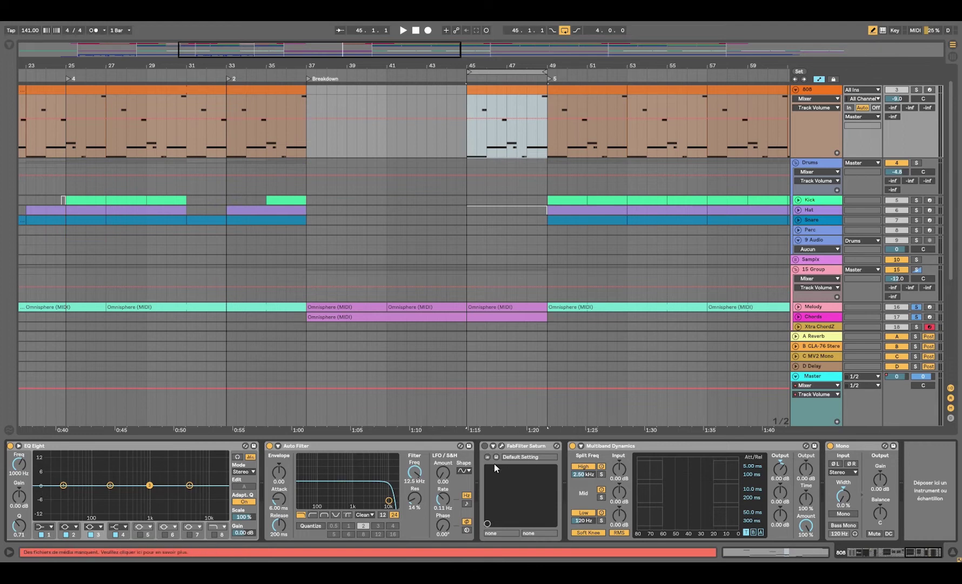
pyautogui.click(484, 446)
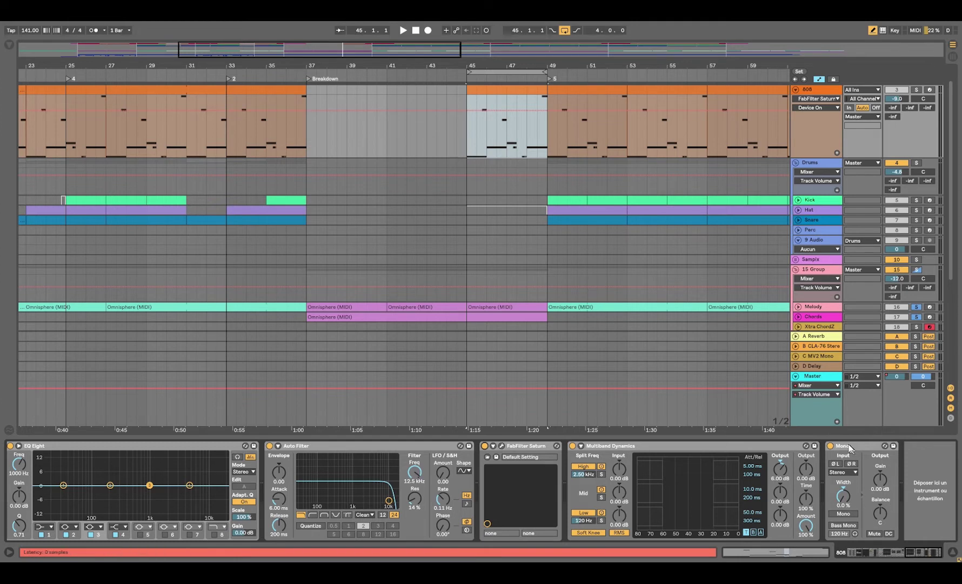
# - Solo the 808 track, play the bar 45 to 49 loop, and switch off FabFilter Saturn
pyautogui.click(916, 90)
pyautogui.press('space')
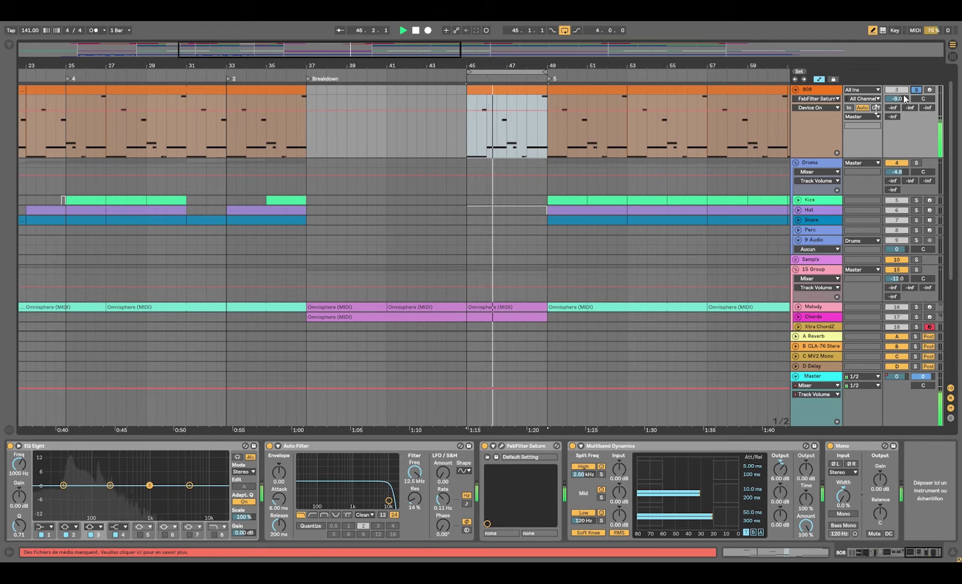
pyautogui.click(485, 445)
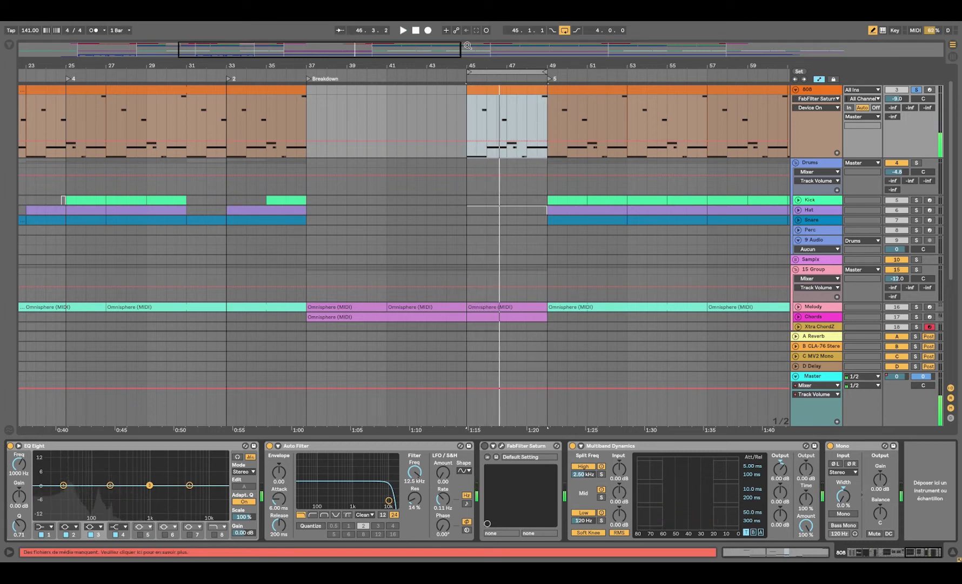
# - Open the 808 clip's notes, audition the soloed 808 loop, and show the track's effects again
pyautogui.click(487, 92)
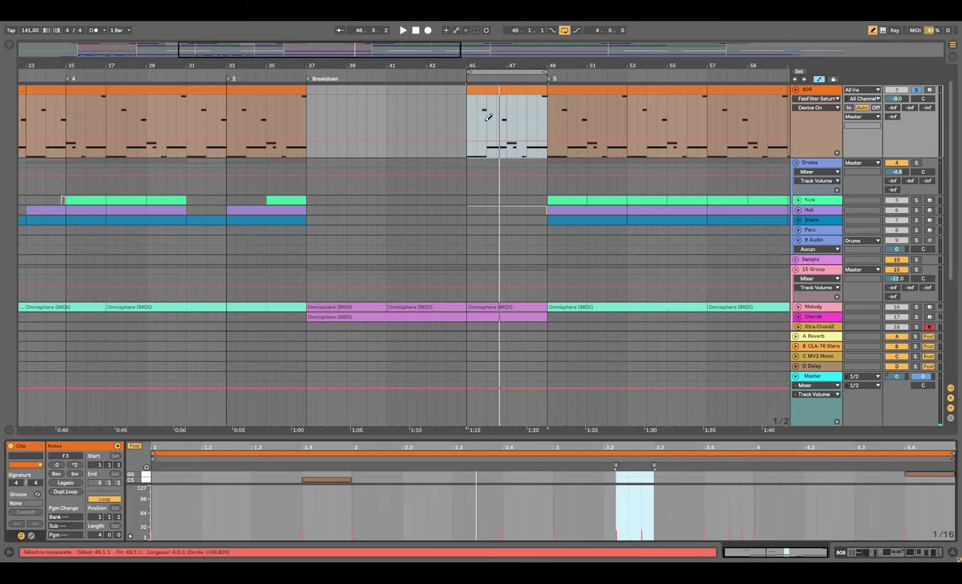
pyautogui.press('space')
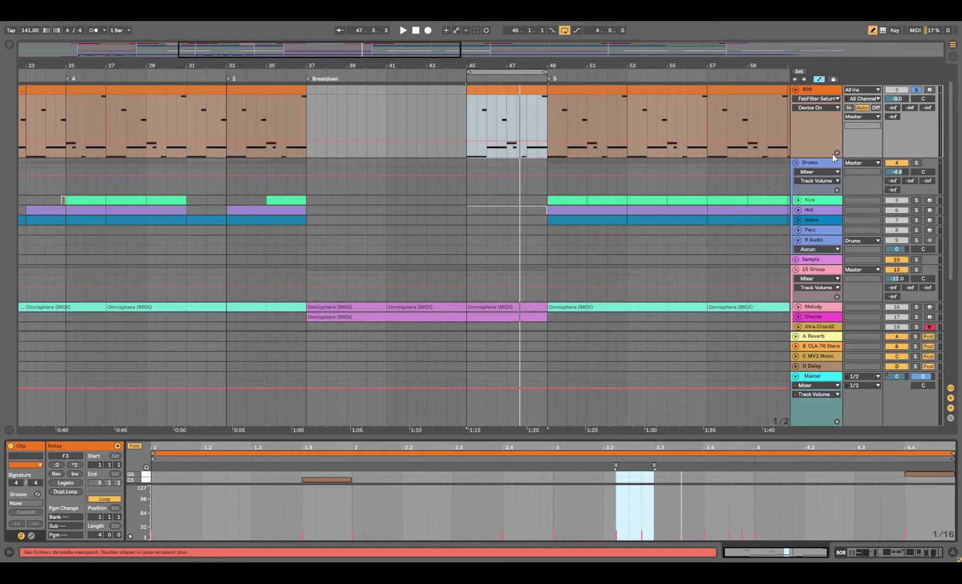
pyautogui.press('space')
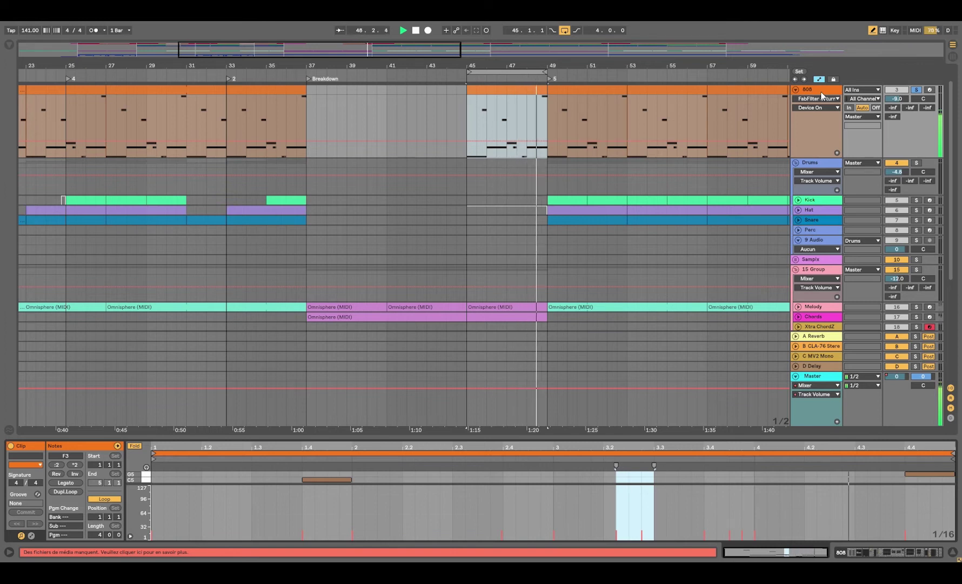
pyautogui.press('space')
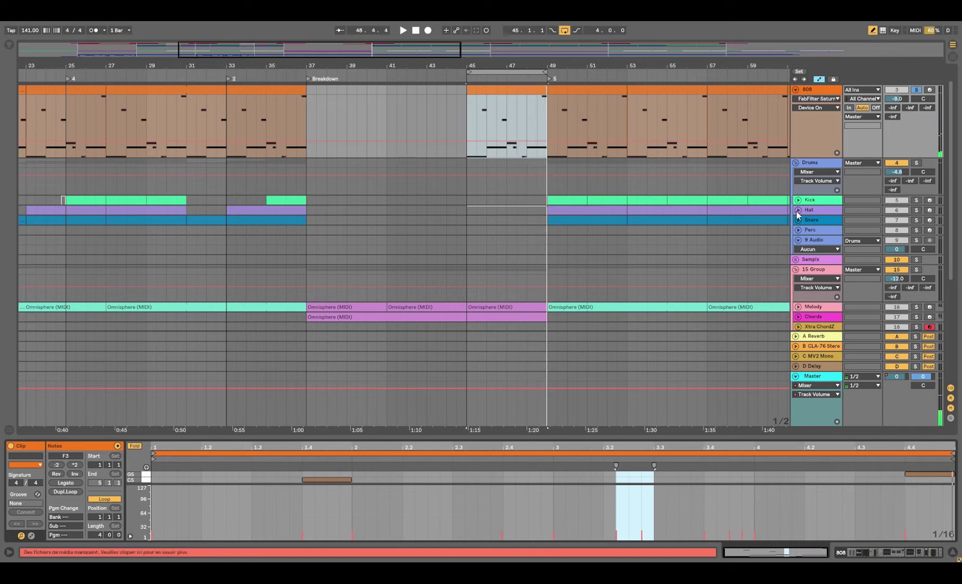
pyautogui.click(856, 552)
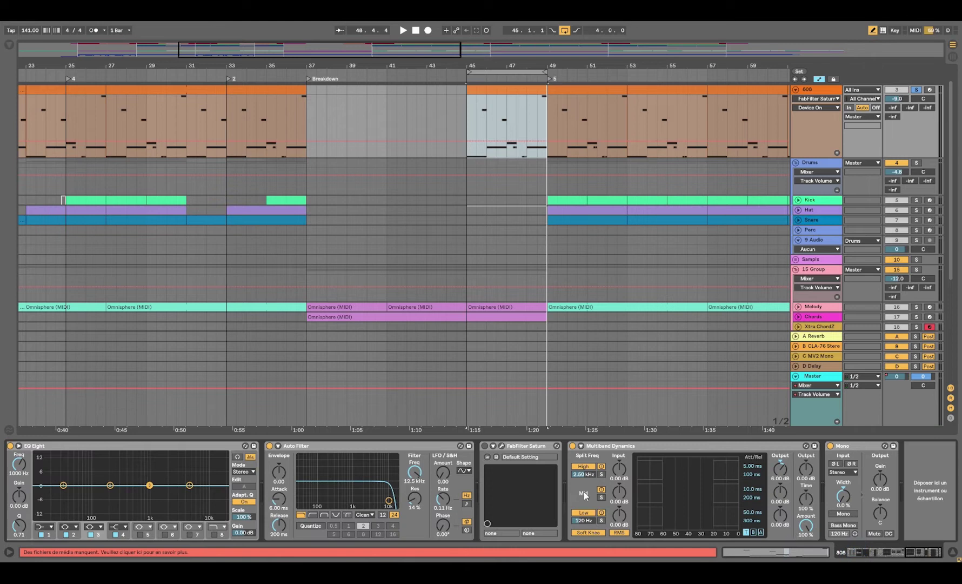
# - Examine the start of the 808 track's device chain, hide the devices, and briefly play the soloed 808
pyautogui.click(936, 549)
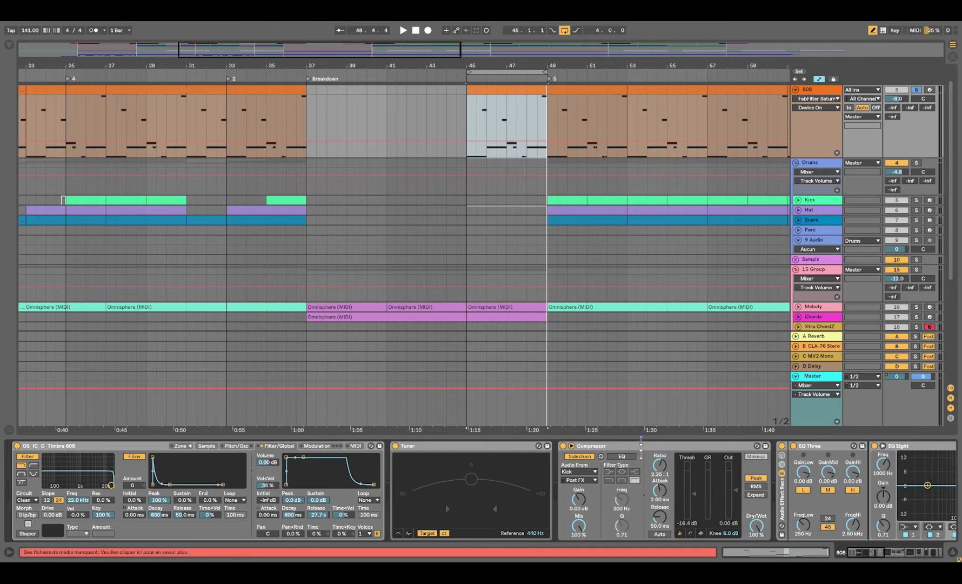
pyautogui.moveTo(642, 437); pyautogui.dragTo(641, 457)
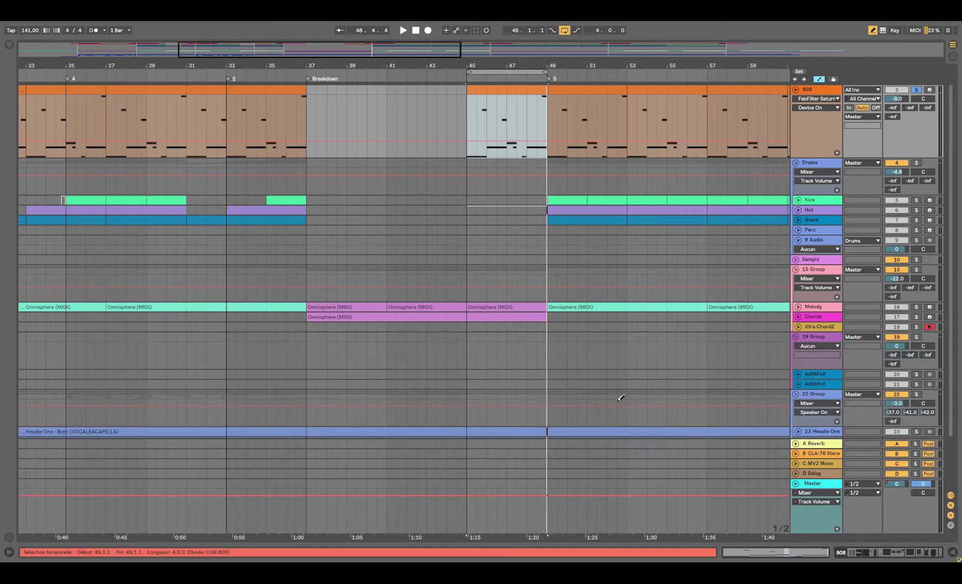
pyautogui.press('space')
pyautogui.press('space')
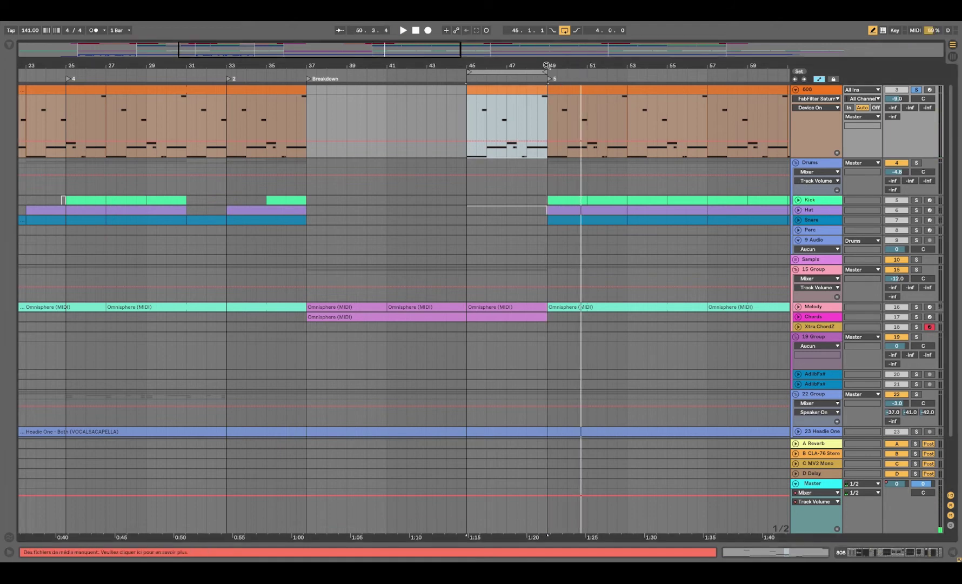
# - Show the effects on the Drums group with the whole arrangement in view
pyautogui.press('-')
pyautogui.press('-')
pyautogui.press('-')
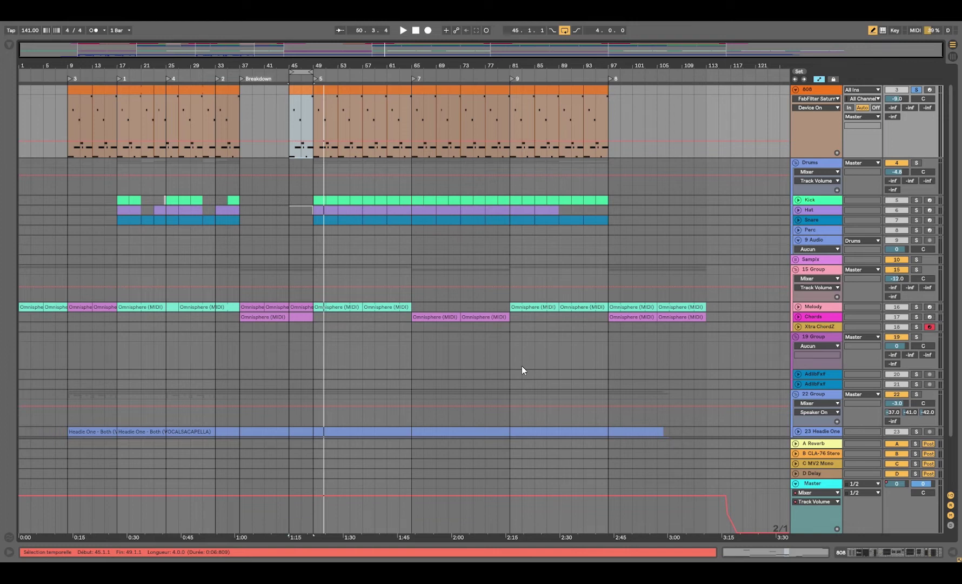
pyautogui.doubleClick(827, 164)
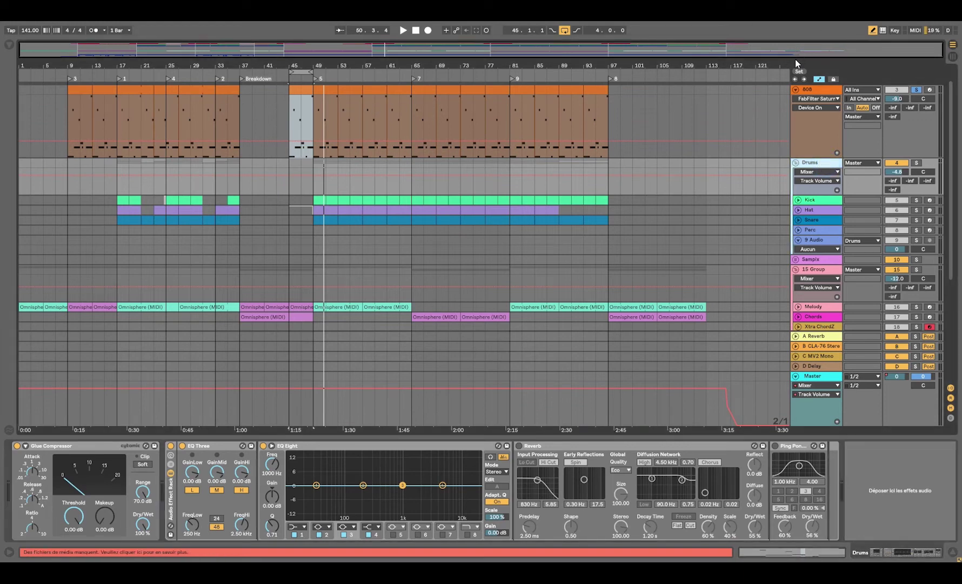
# - Turn off Draw Mode and loop bars 49 to 57 across the arrangement's tracks
pyautogui.press('b')
pyautogui.moveTo(361, 287); pyautogui.dragTo(312, 68)
pyautogui.hotkey('ctrl', 'l')
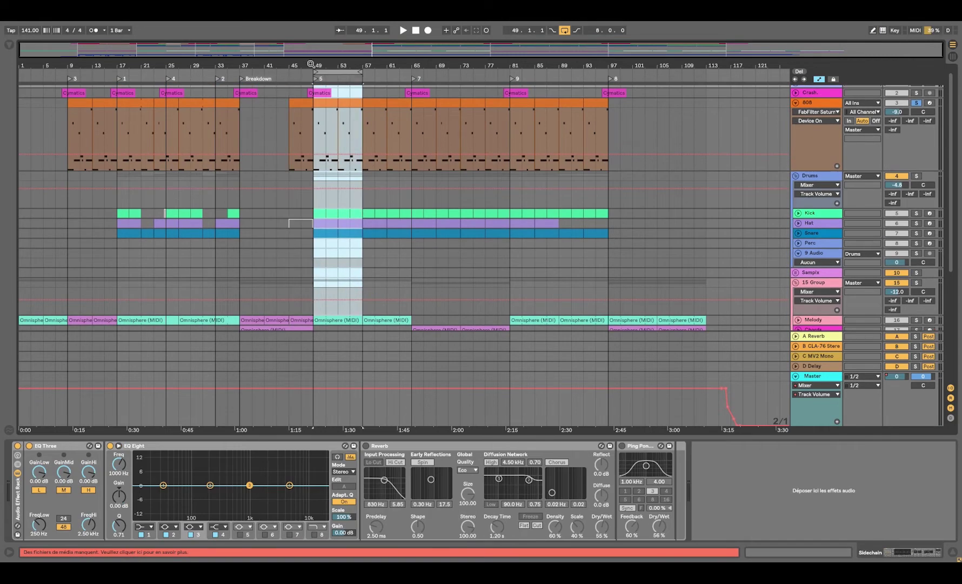
# - Solo the Drums group, play the looped section, and examine the group's effects before hiding them
pyautogui.click(916, 175)
pyautogui.press('space')
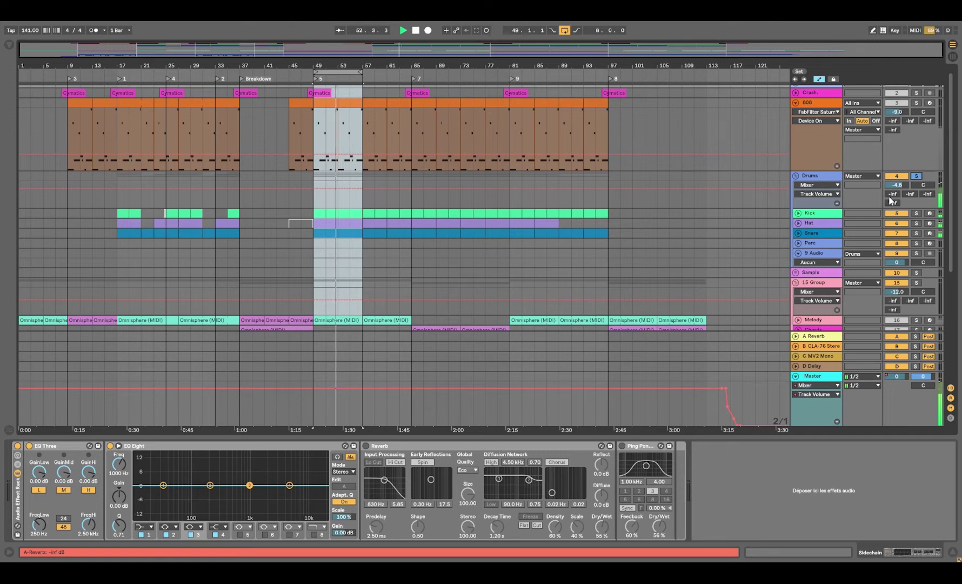
pyautogui.click(829, 177)
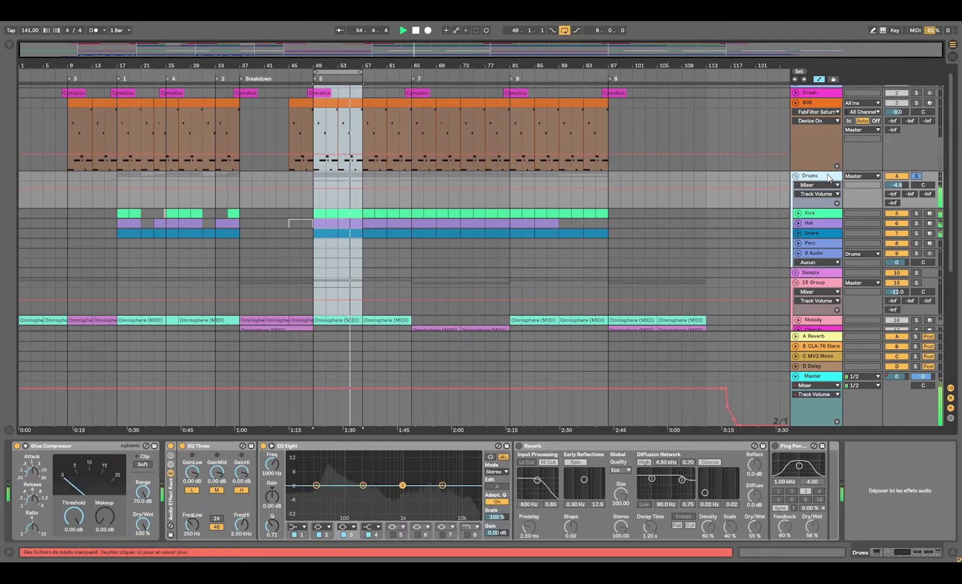
pyautogui.press('space')
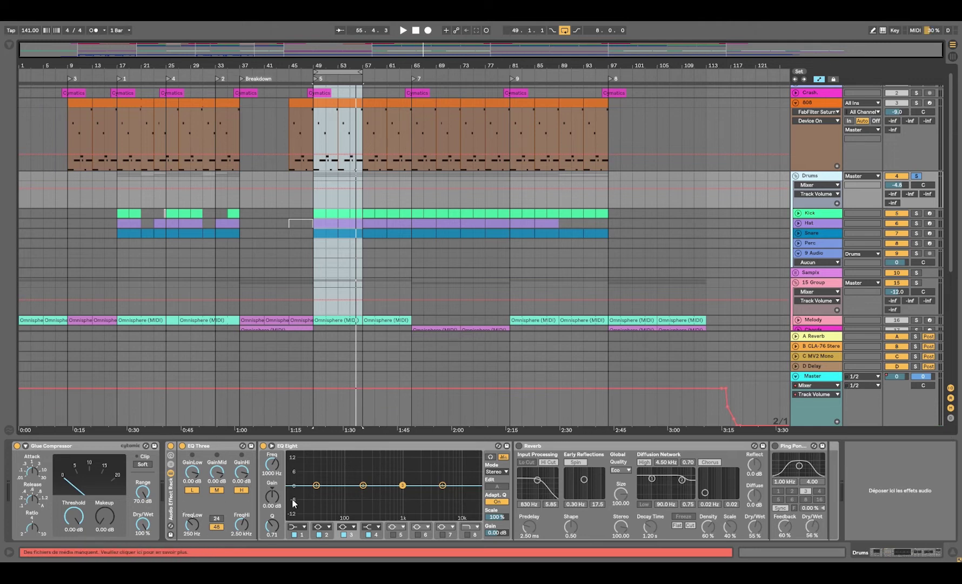
pyautogui.moveTo(401, 435); pyautogui.dragTo(397, 481)
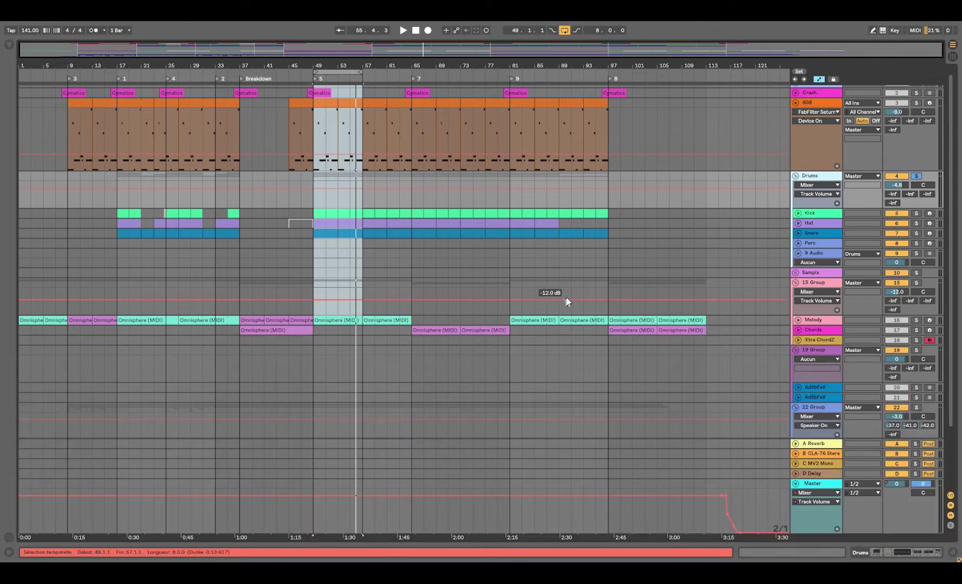
# - Unfold the Kick track, show its devices, and audition the kick soloed in the looped section
pyautogui.click(798, 213)
pyautogui.doubleClick(825, 214)
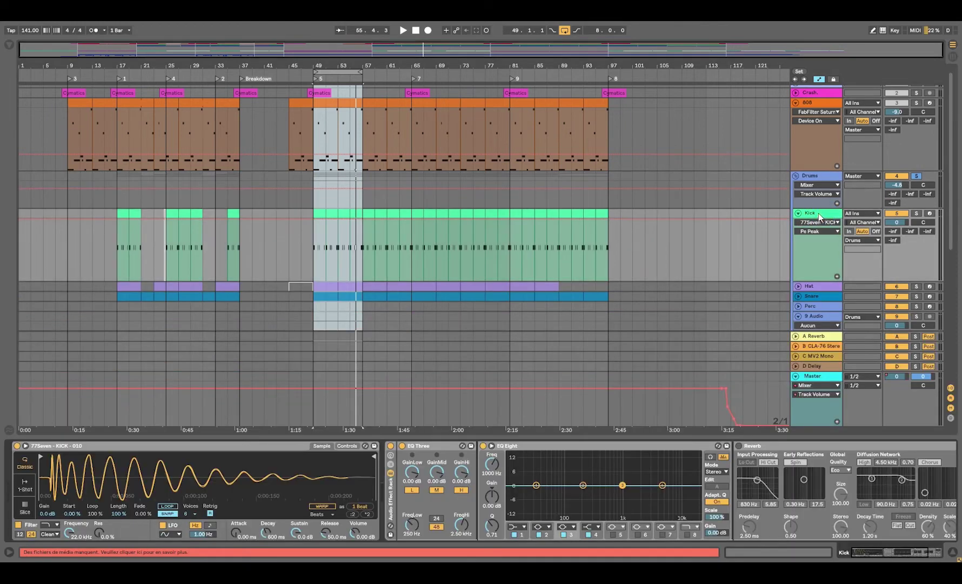
pyautogui.click(916, 213)
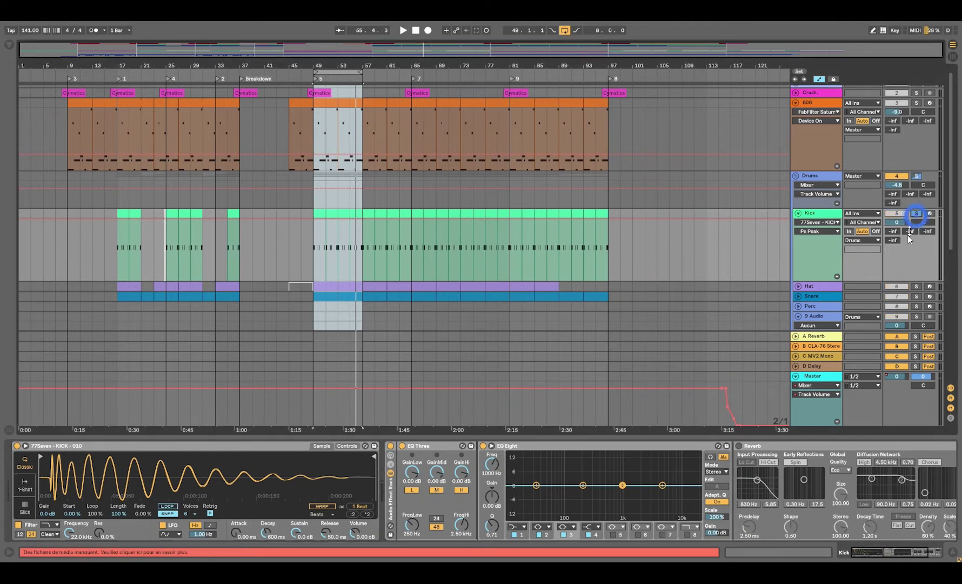
pyautogui.press('space')
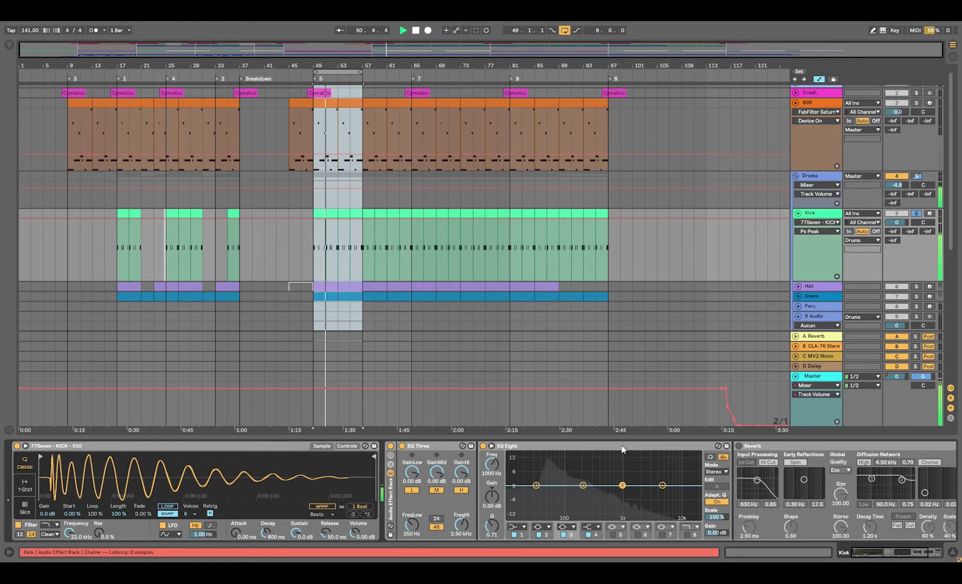
pyautogui.moveTo(351, 67); pyautogui.dragTo(354, 75)
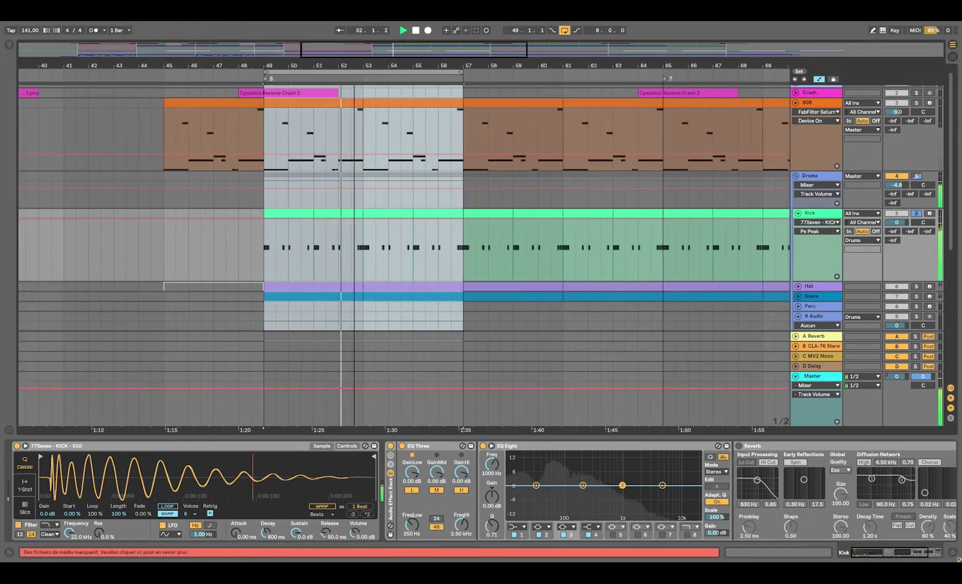
pyautogui.press('space')
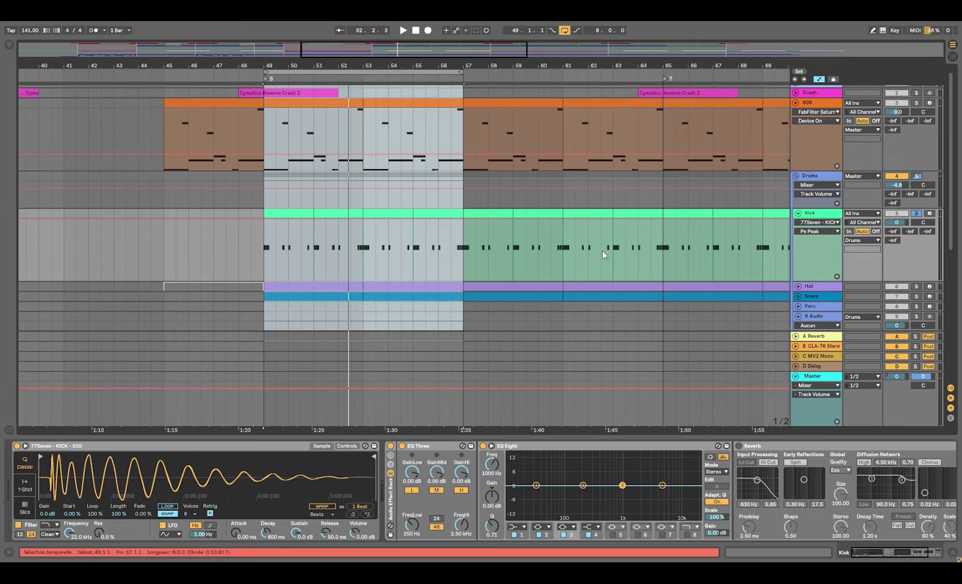
# - Examine the Kick notes for bars 49 to 53 in an enlarged note editor and play the soloed kick
pyautogui.doubleClick(292, 216)
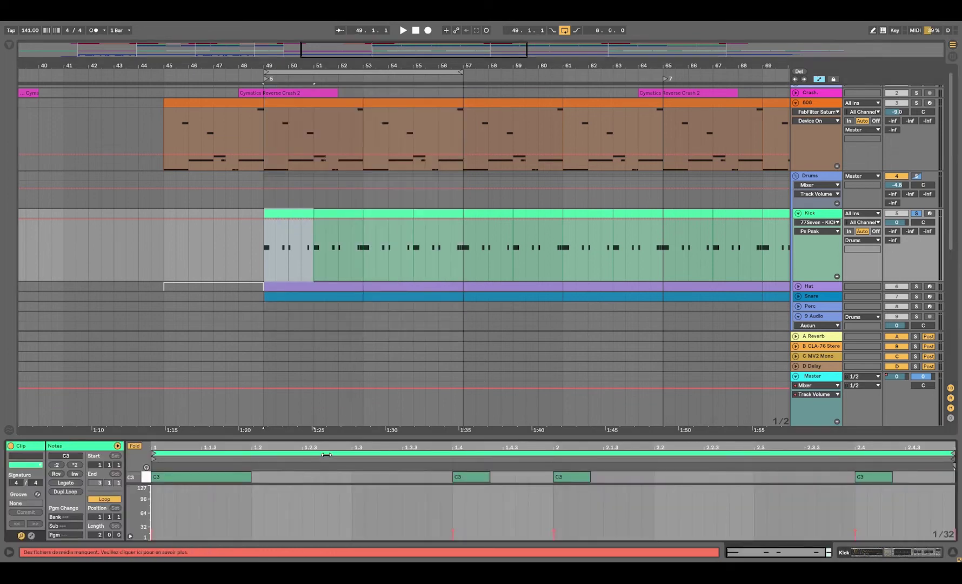
pyautogui.moveTo(328, 438); pyautogui.dragTo(364, 246)
pyautogui.moveTo(362, 124); pyautogui.dragTo(268, 106)
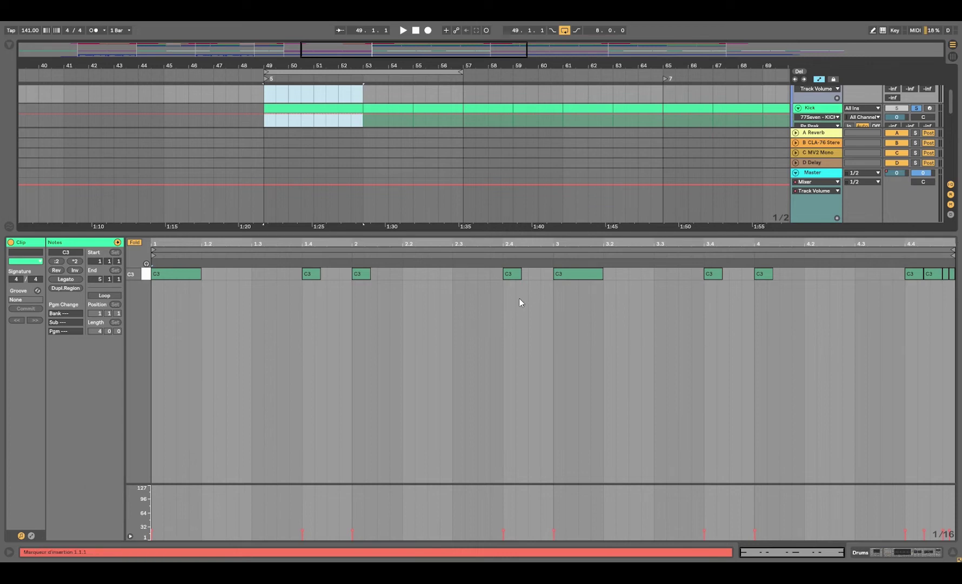
pyautogui.press('space')
pyautogui.moveTo(534, 234); pyautogui.dragTo(483, 559)
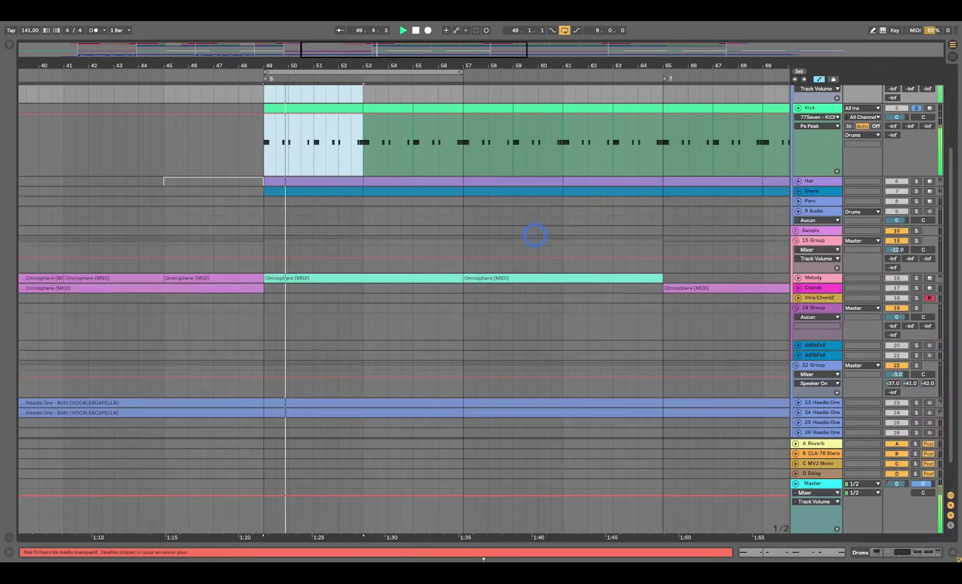
# - Unfold and enlarge the Hat track, solo it, and examine its devices through to the Ping Pong Delay
pyautogui.click(797, 181)
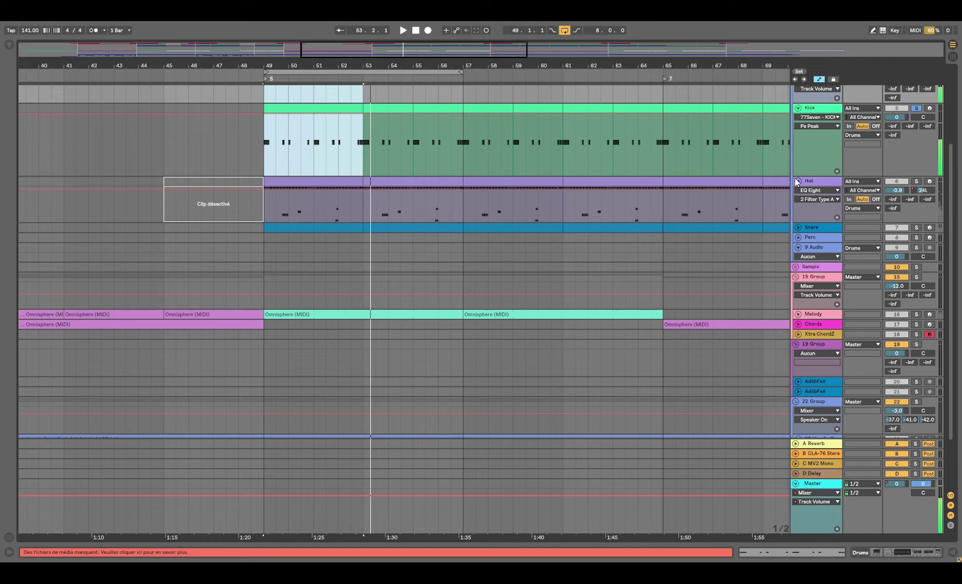
pyautogui.doubleClick(816, 184)
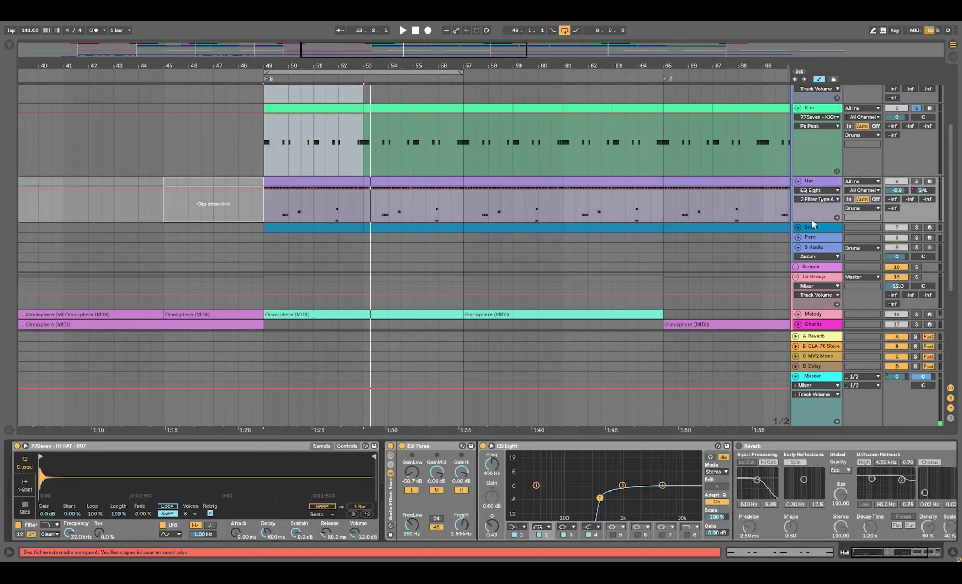
pyautogui.moveTo(815, 222); pyautogui.dragTo(815, 267)
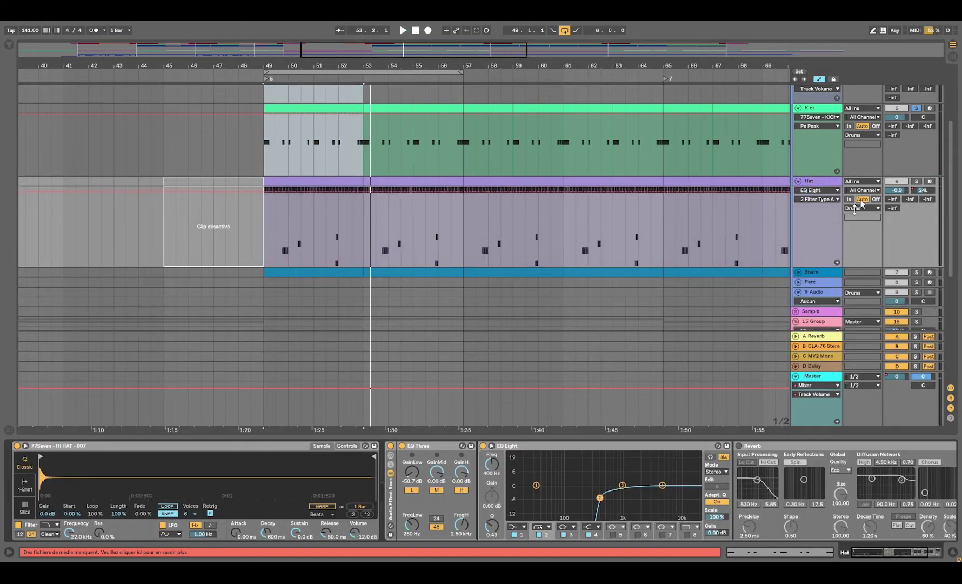
pyautogui.click(916, 181)
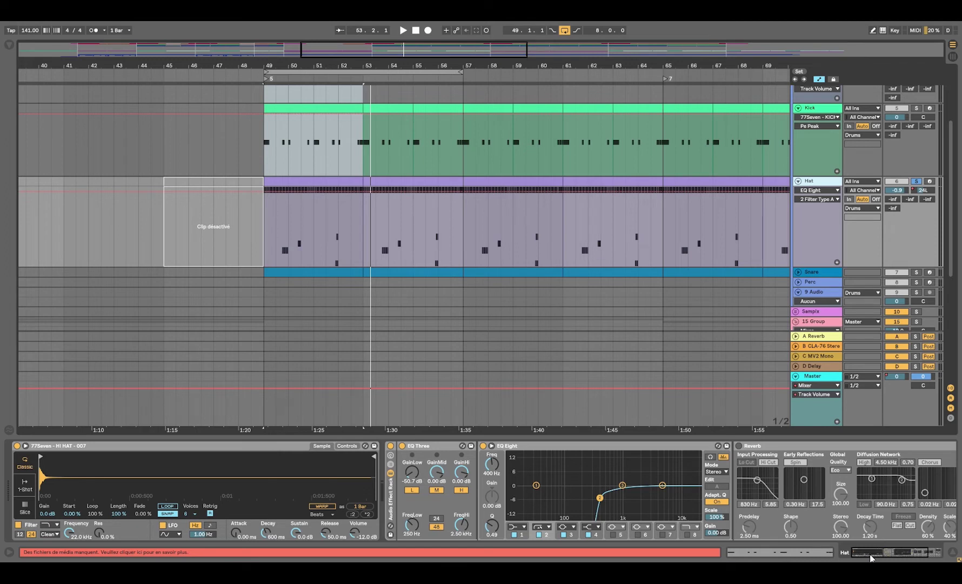
pyautogui.moveTo(899, 556); pyautogui.dragTo(911, 557)
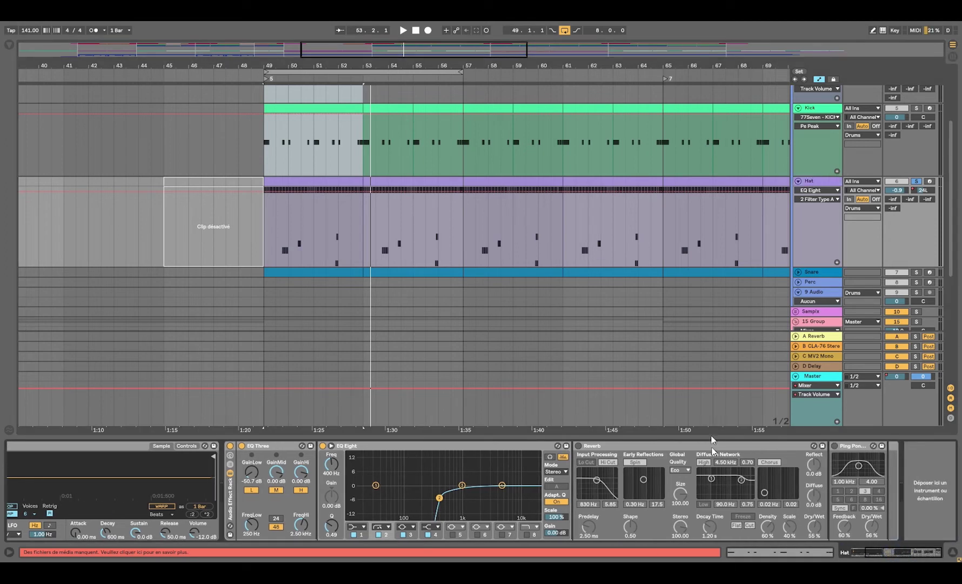
# - Examine the notes and velocities of the Hat clip at bar 49 in an enlarged note editor, and close the editor
pyautogui.click(300, 182)
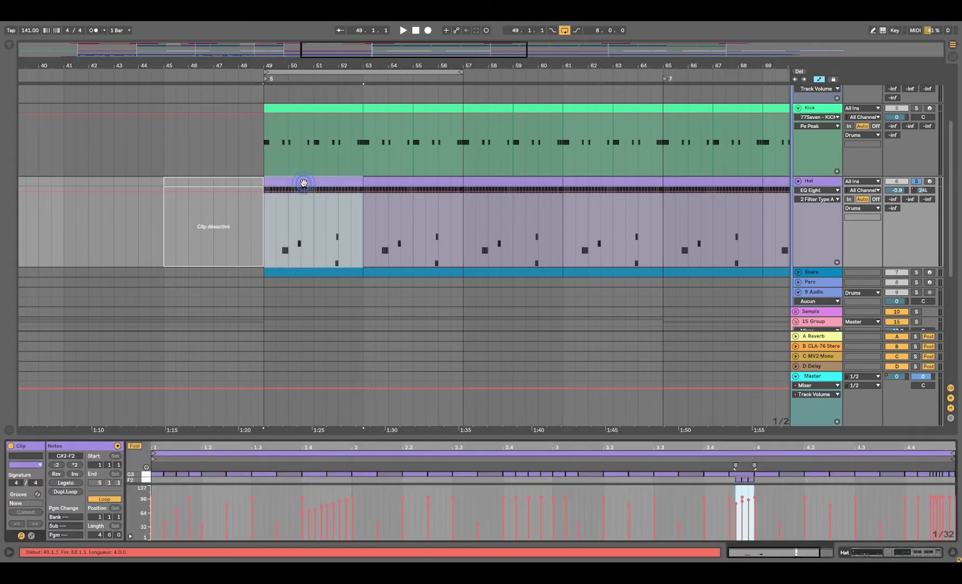
pyautogui.moveTo(340, 439); pyautogui.dragTo(340, 195)
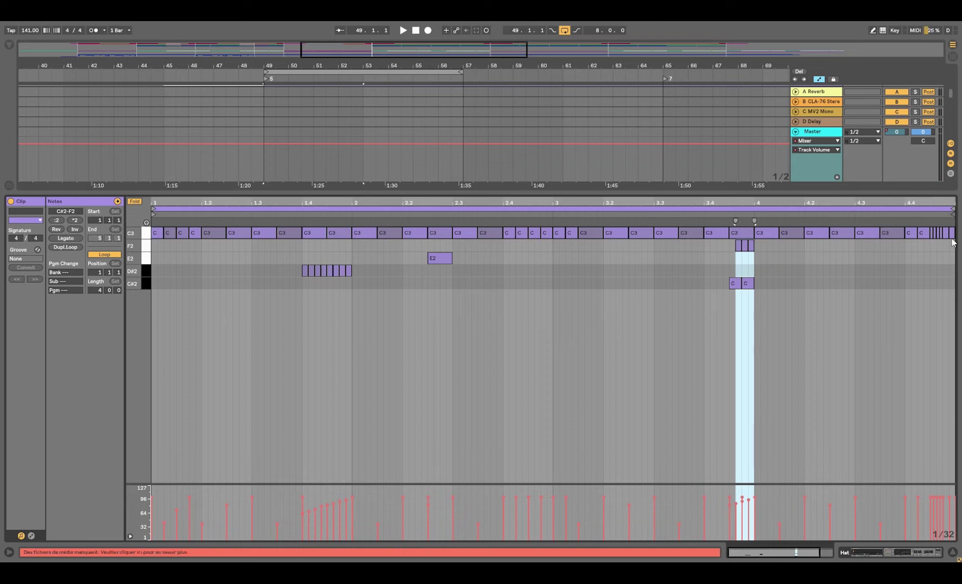
pyautogui.moveTo(660, 192); pyautogui.dragTo(659, 535)
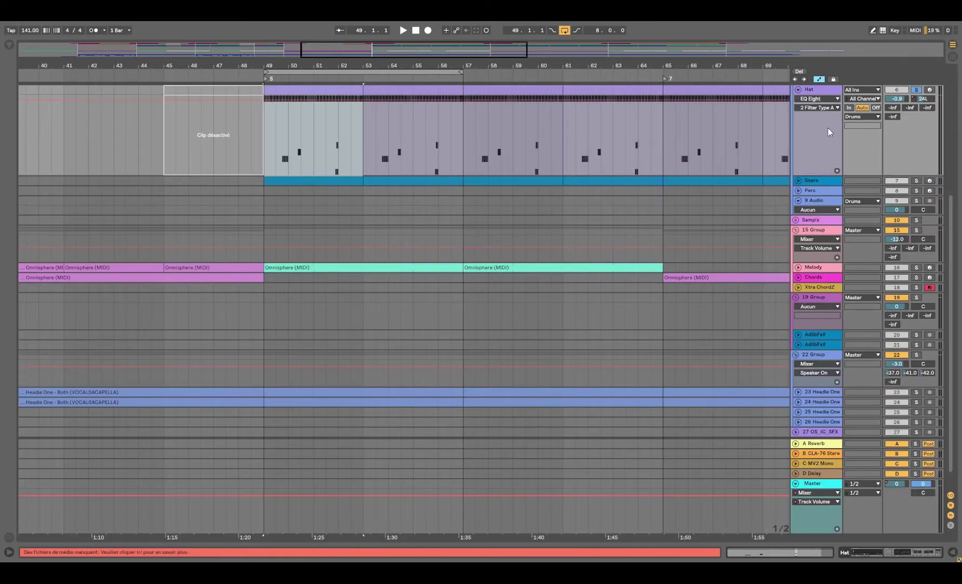
# - Play the soloed Hat track and display its Mixer Track Panning automation
pyautogui.press('space')
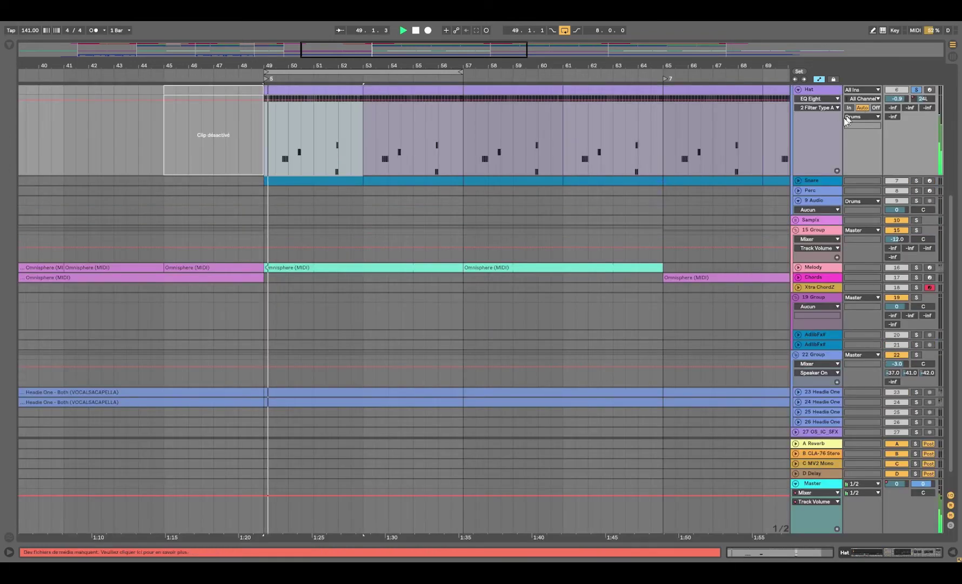
pyautogui.doubleClick(821, 89)
pyautogui.click(818, 98)
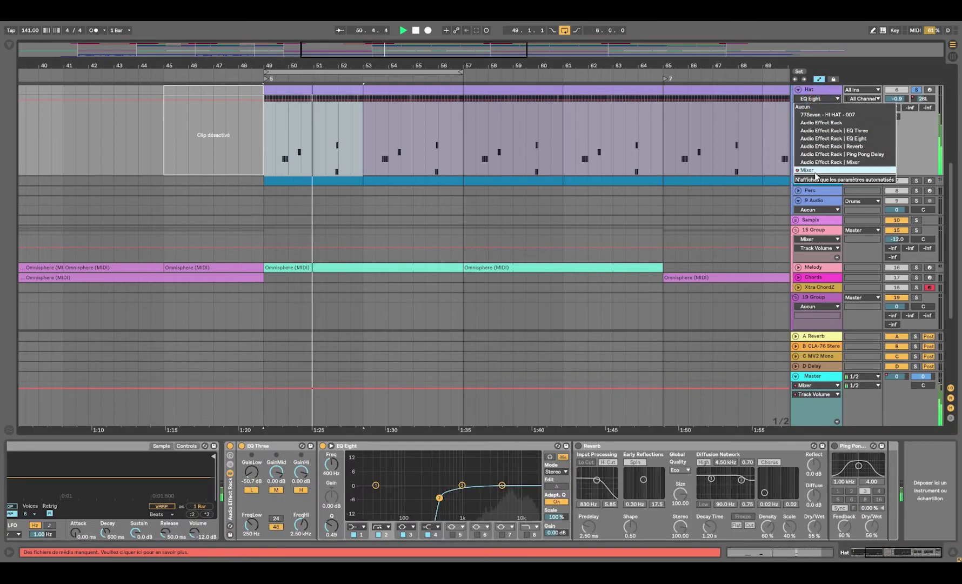
pyautogui.click(814, 172)
pyautogui.click(816, 107)
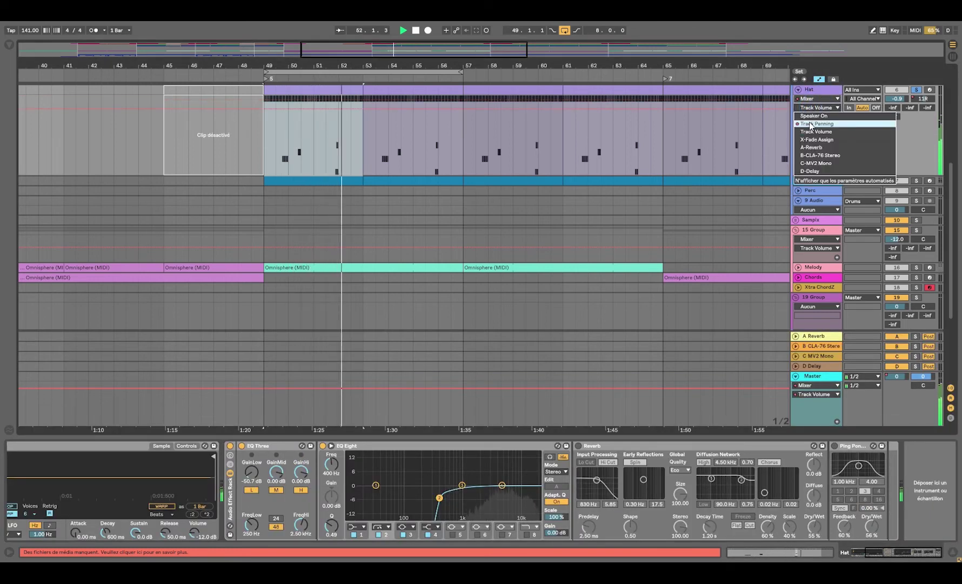
pyautogui.click(810, 125)
pyautogui.press('space')
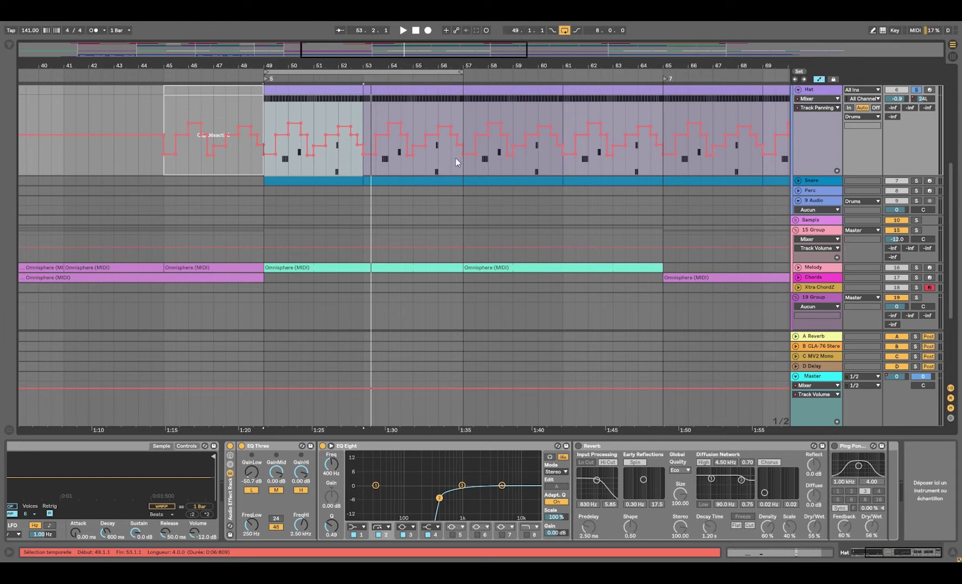
# - Resume the loop and solo the Kick track together with the Hat to hear both
pyautogui.press('space')
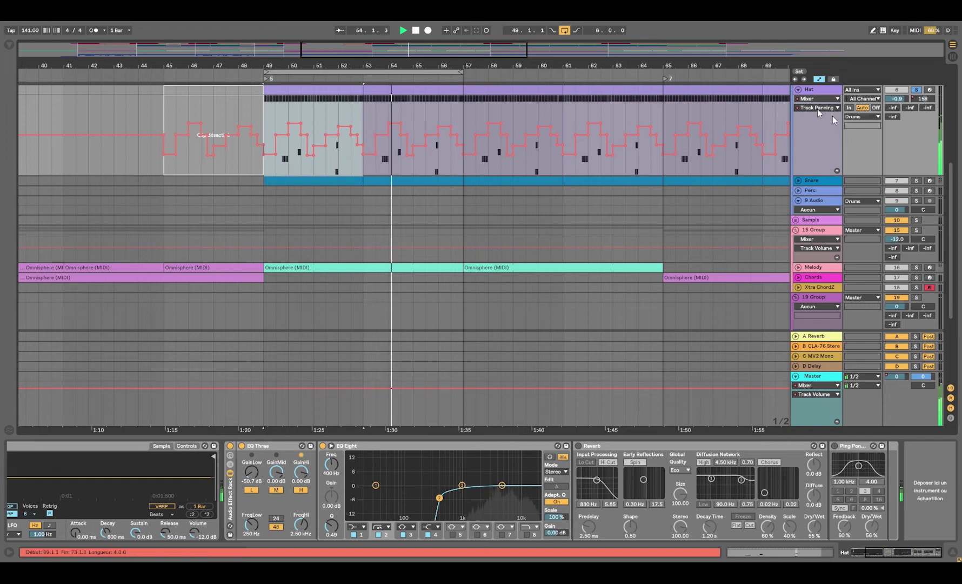
pyautogui.scroll(2, 908, 103)
pyautogui.click(916, 101)
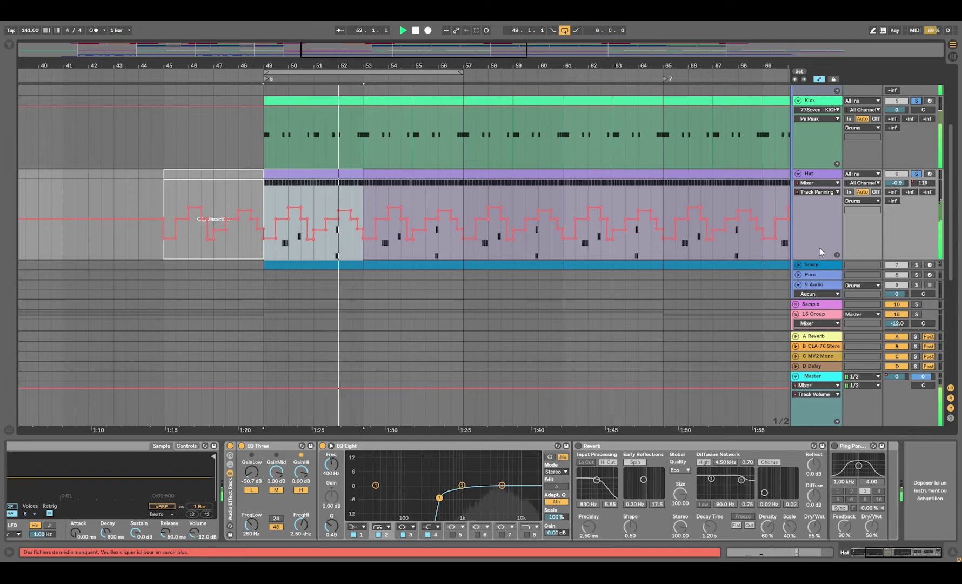
# - Unfold the Snare track, stop playback, and compare its pattern with the Hat and Kick tracks
pyautogui.click(798, 265)
pyautogui.press('space')
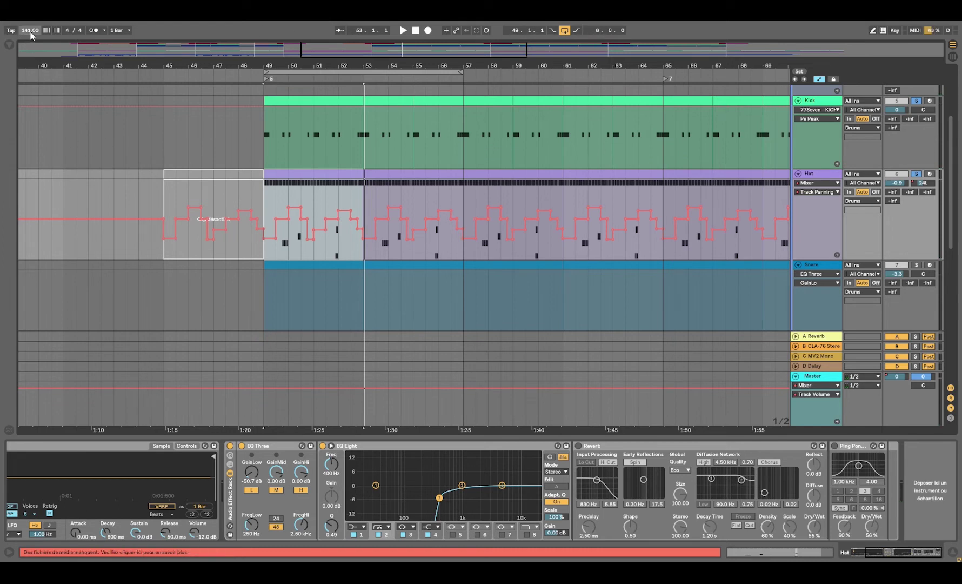
pyautogui.scroll(-4, 793, 206)
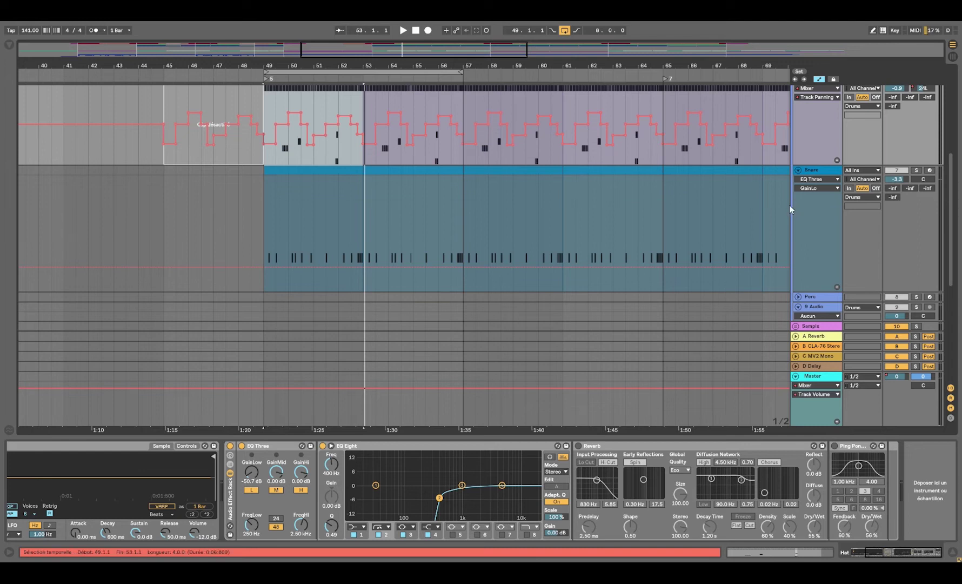
pyautogui.scroll(2, 789, 206)
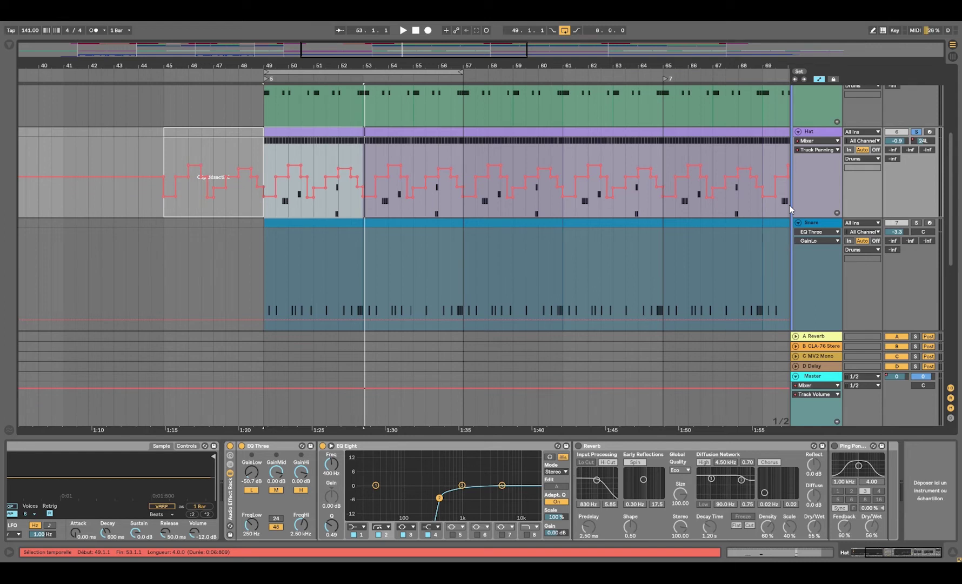
# - Fold the Hat track and audition the Snare track soloed, with its device chain shown
pyautogui.click(799, 131)
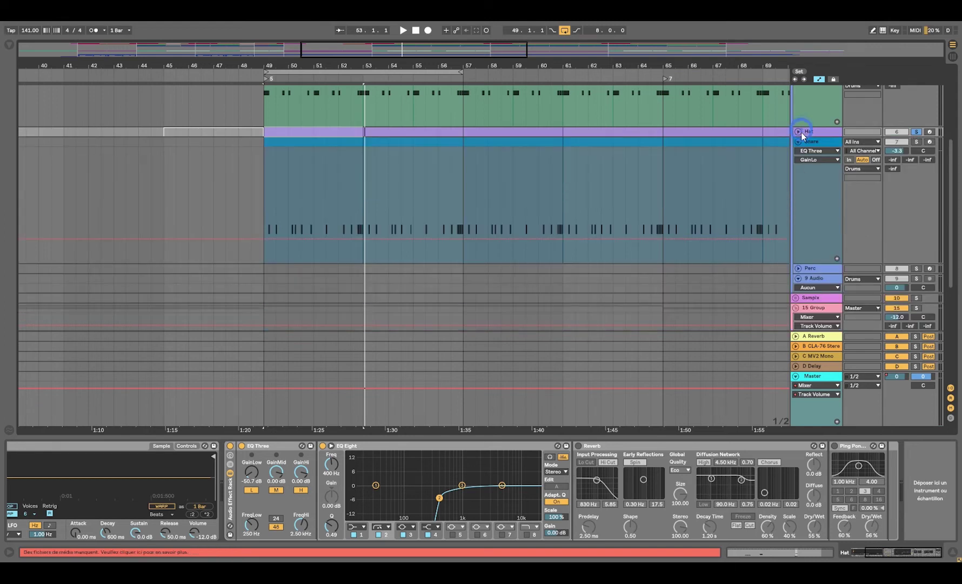
pyautogui.click(817, 143)
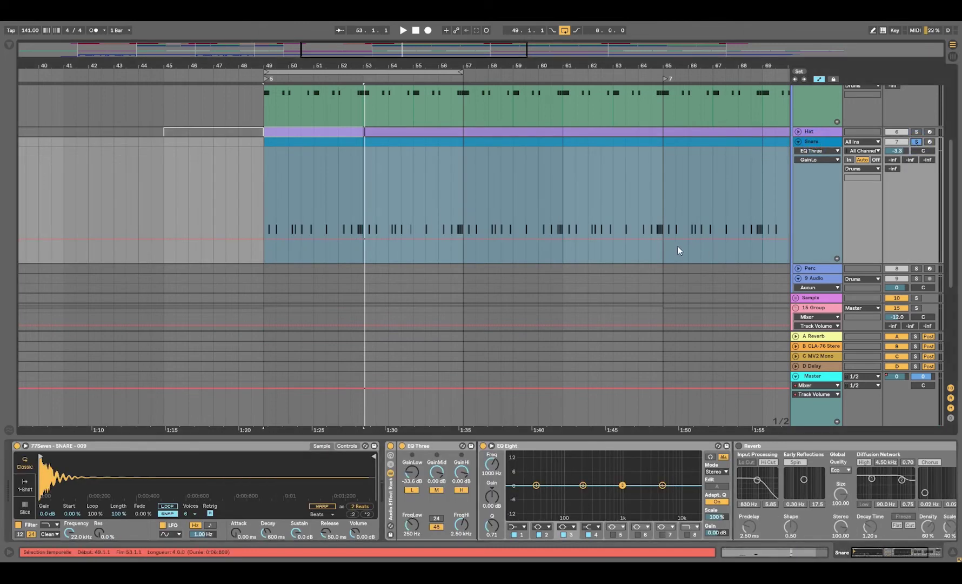
pyautogui.press('space')
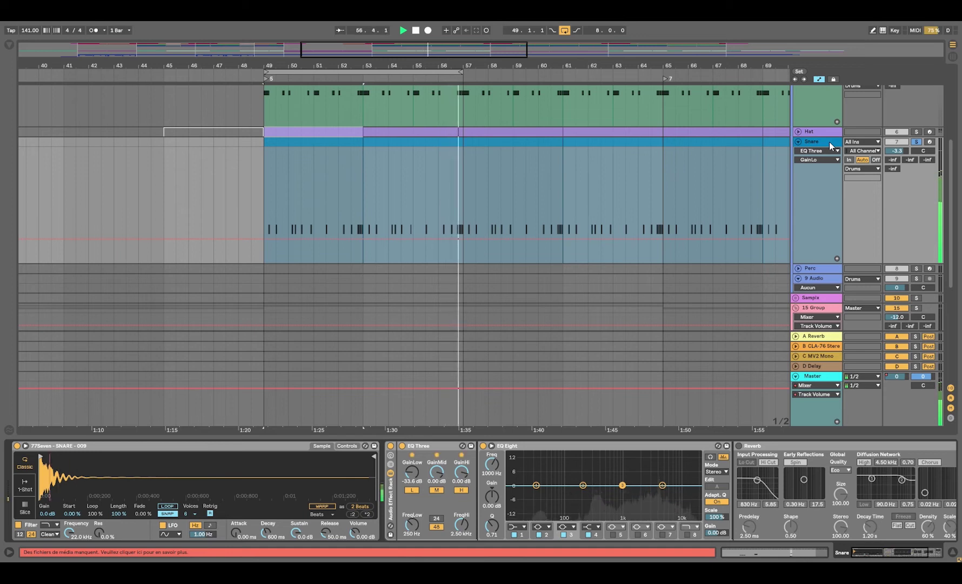
pyautogui.press('space')
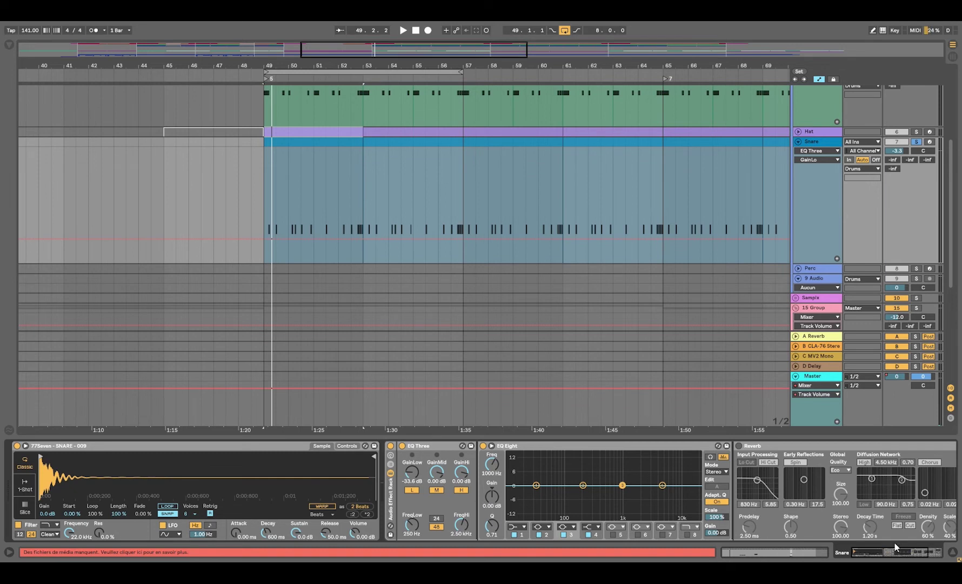
# - Examine and play the notes of the Snare clip at bar 49 in an enlarged note editor, and close the editor
pyautogui.click(925, 552)
pyautogui.click(859, 551)
pyautogui.click(300, 142)
pyautogui.doubleClick(299, 142)
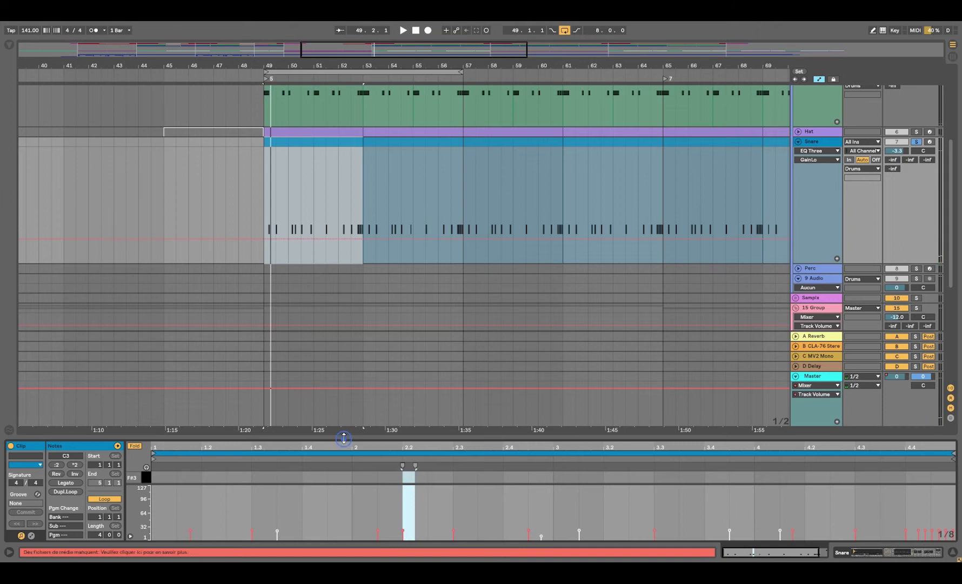
pyautogui.moveTo(342, 436); pyautogui.dragTo(362, 186)
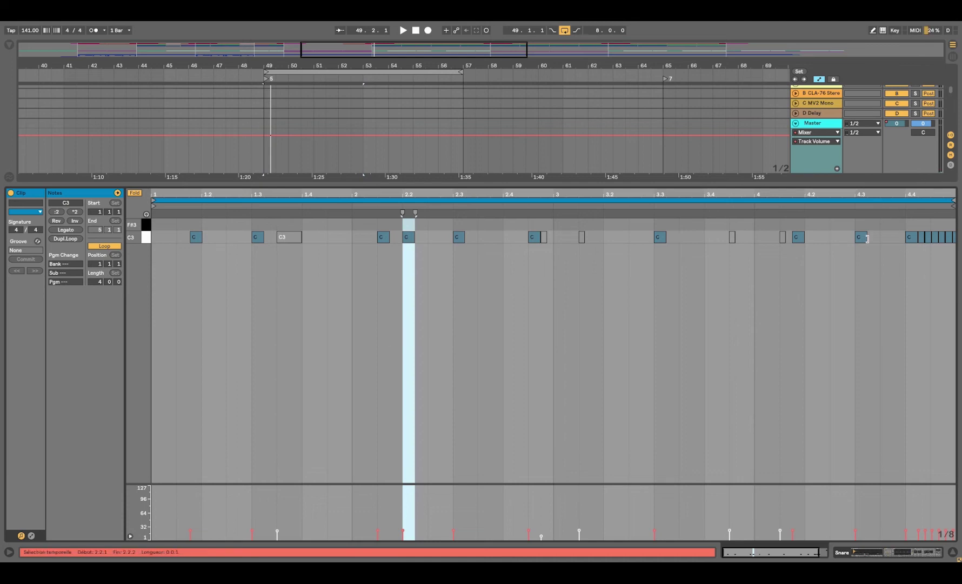
pyautogui.press('space')
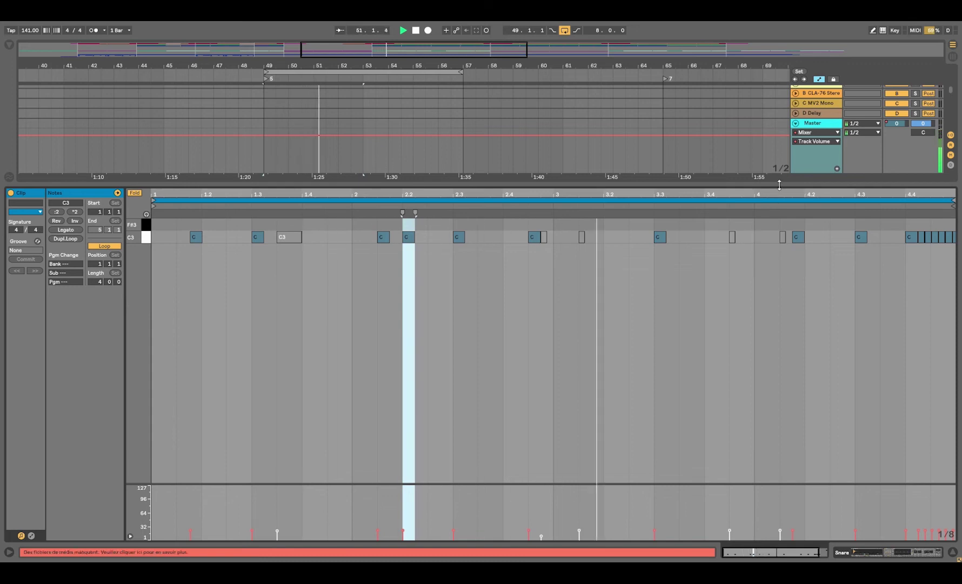
pyautogui.press('space')
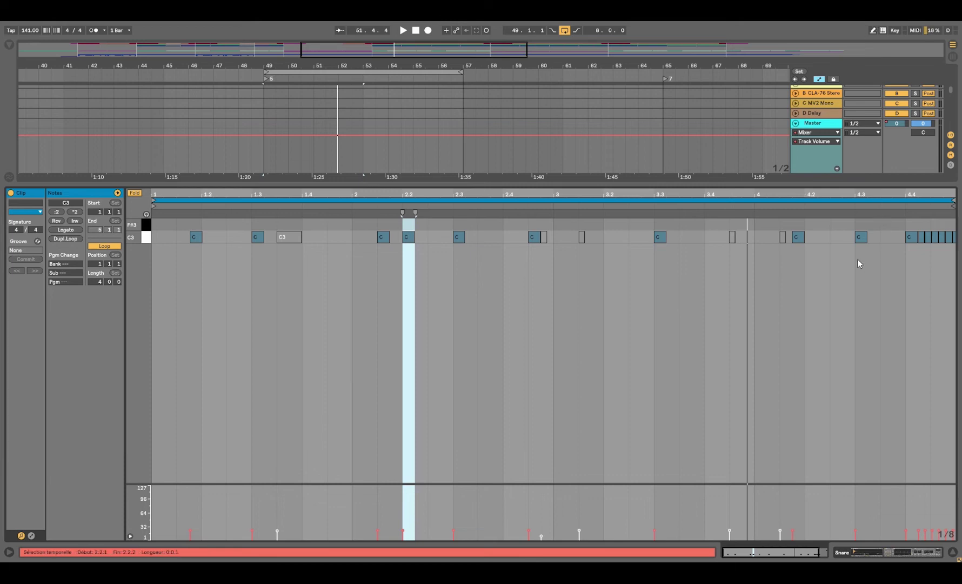
pyautogui.moveTo(846, 184); pyautogui.dragTo(811, 541)
# - Solo the Hat and Kick tracks together with the Snare and play the three drum parts
pyautogui.scroll(5, 781, 319)
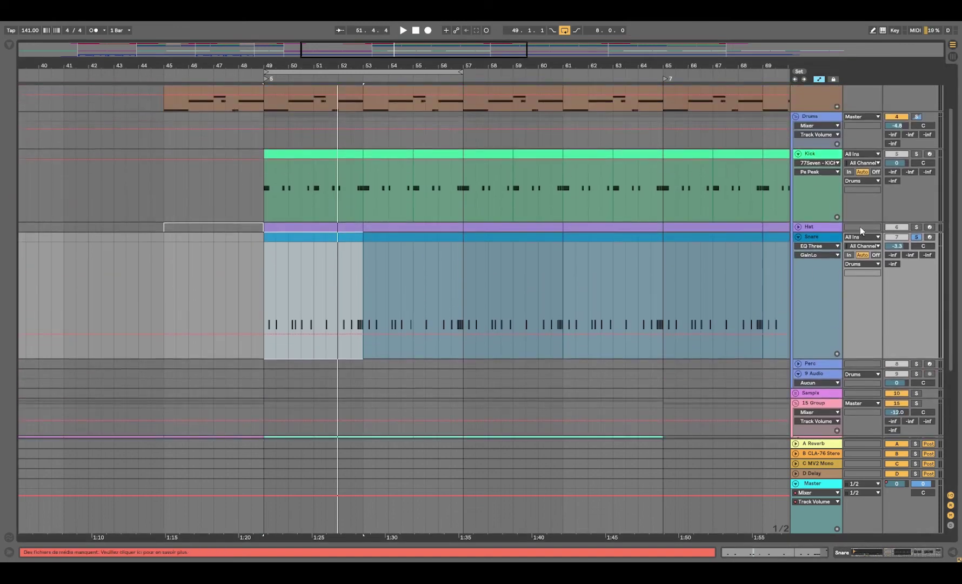
pyautogui.click(915, 227)
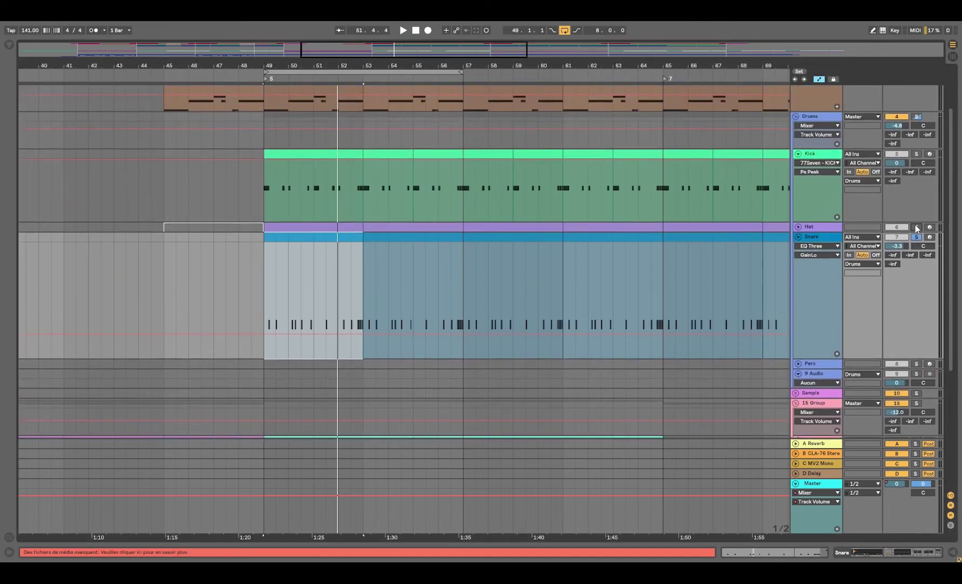
pyautogui.click(916, 154)
pyautogui.press('space')
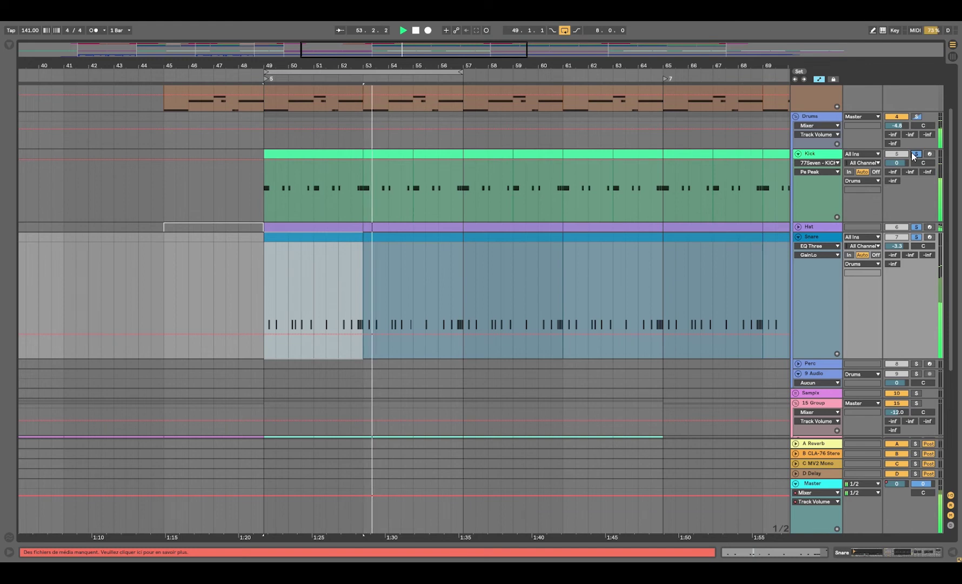
pyautogui.press('space')
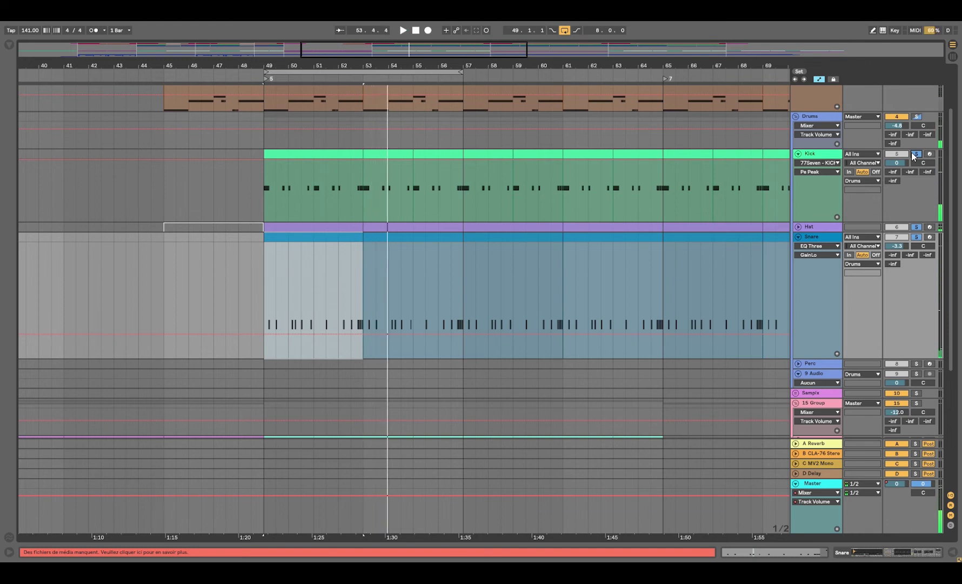
# - Fold the Kick track and keep the Snare track unfolded to compare its pattern with the surrounding tracks
pyautogui.click(799, 237)
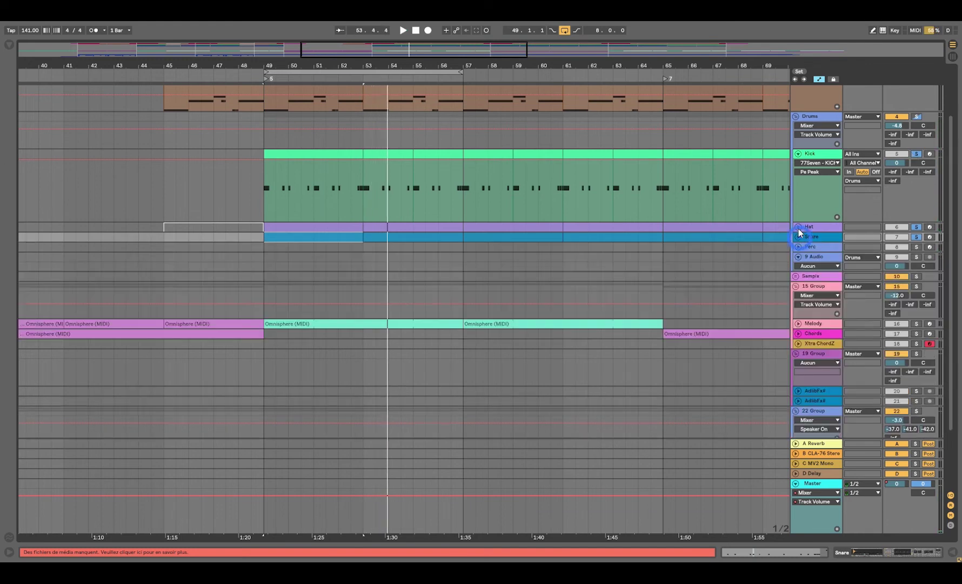
pyautogui.click(798, 153)
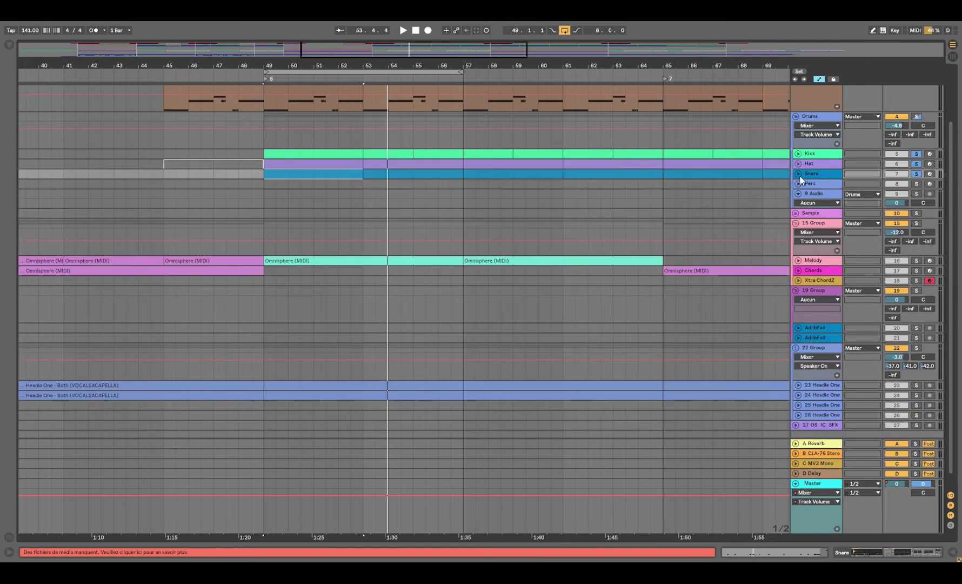
pyautogui.click(798, 174)
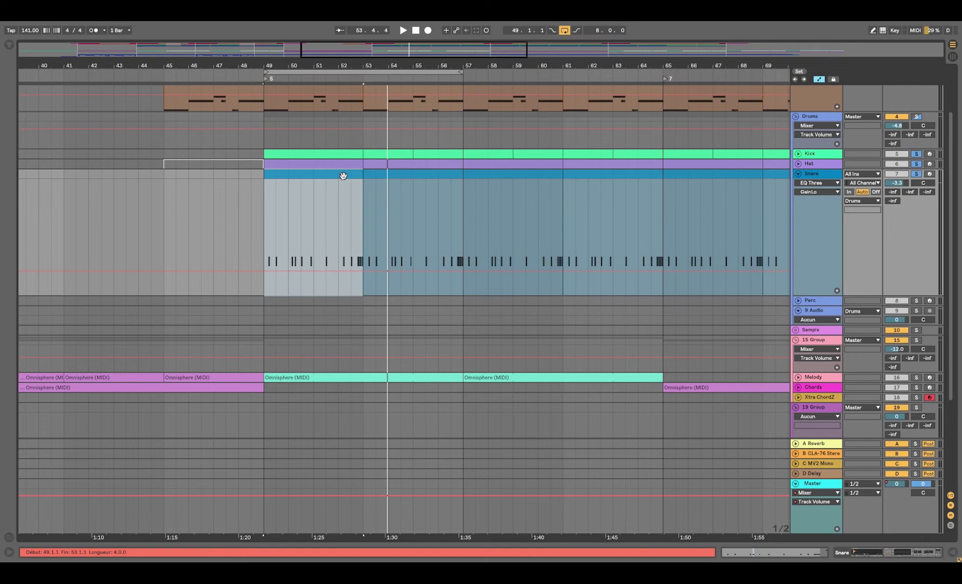
pyautogui.scroll(-8, 672, 158)
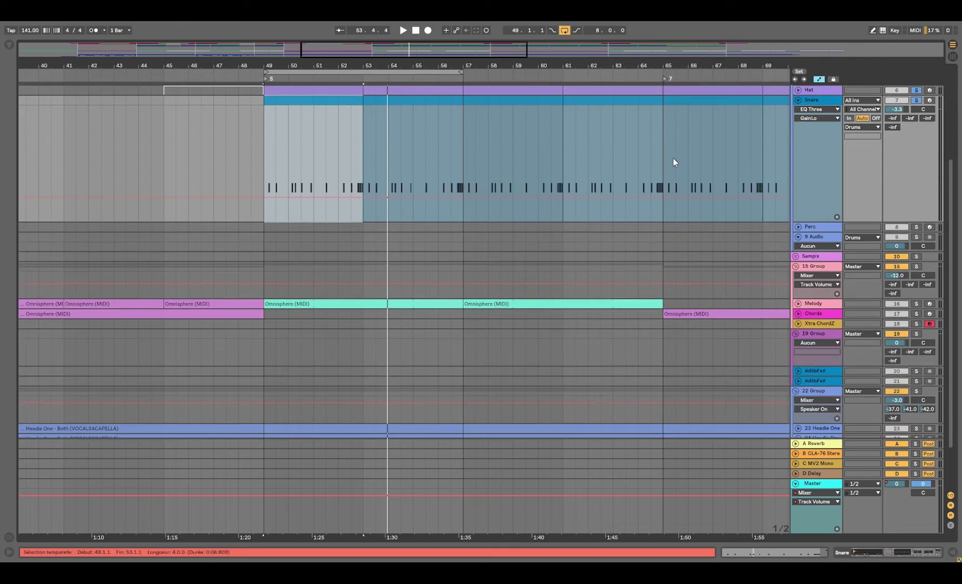
pyautogui.scroll(4, 655, 174)
pyautogui.scroll(6, 655, 175)
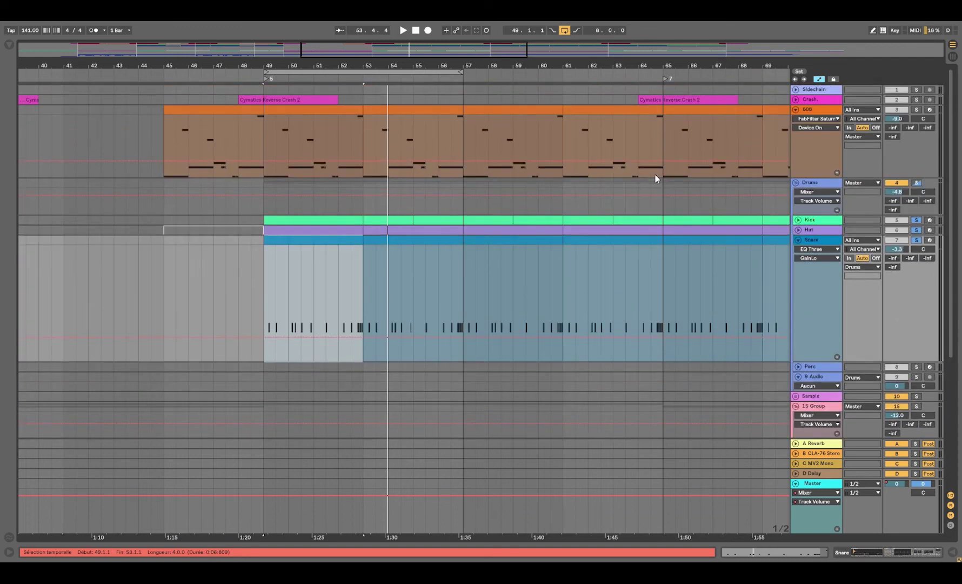
# - Fold the 808 track and unfold the Crash track to examine its effects and its clips across the whole arrangement
pyautogui.doubleClick(586, 58)
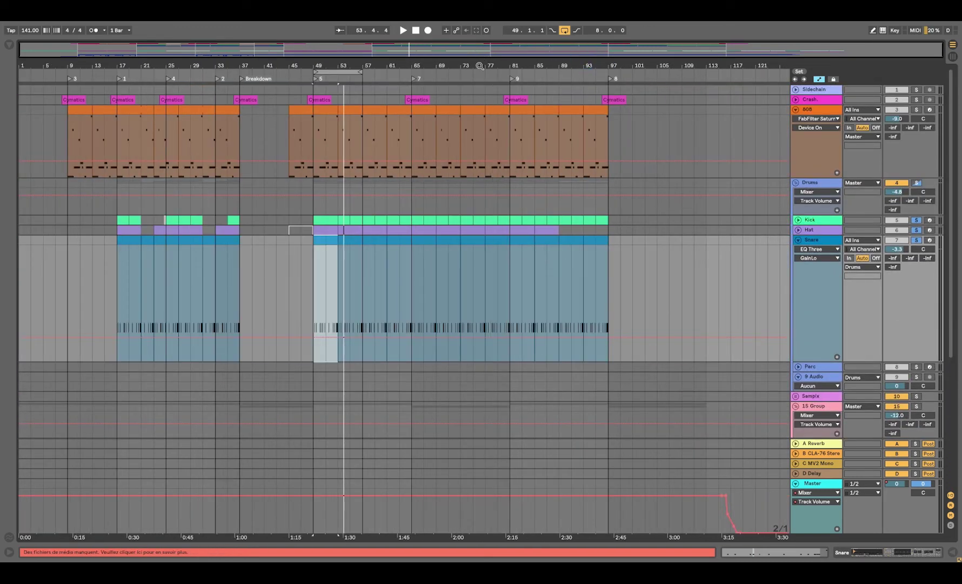
pyautogui.click(796, 110)
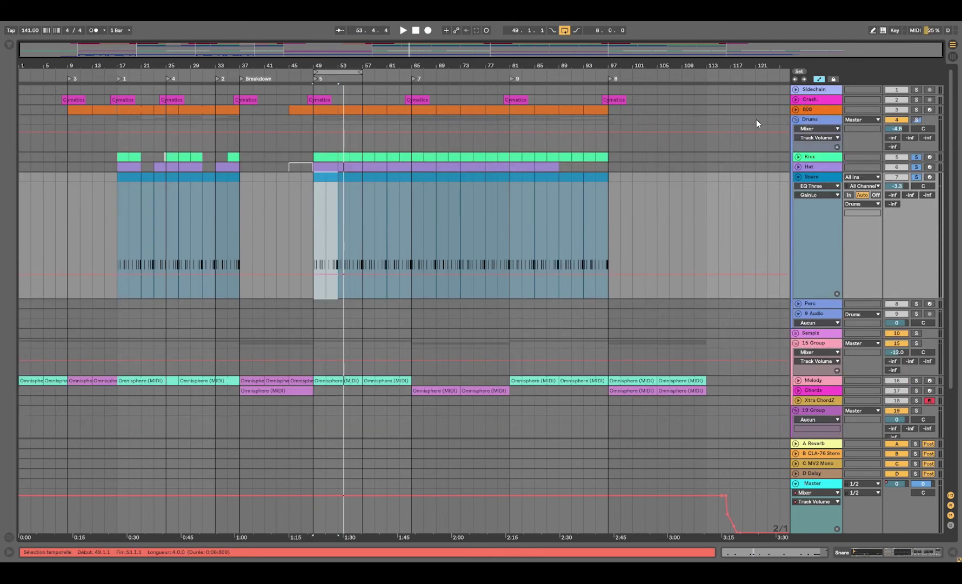
pyautogui.click(796, 100)
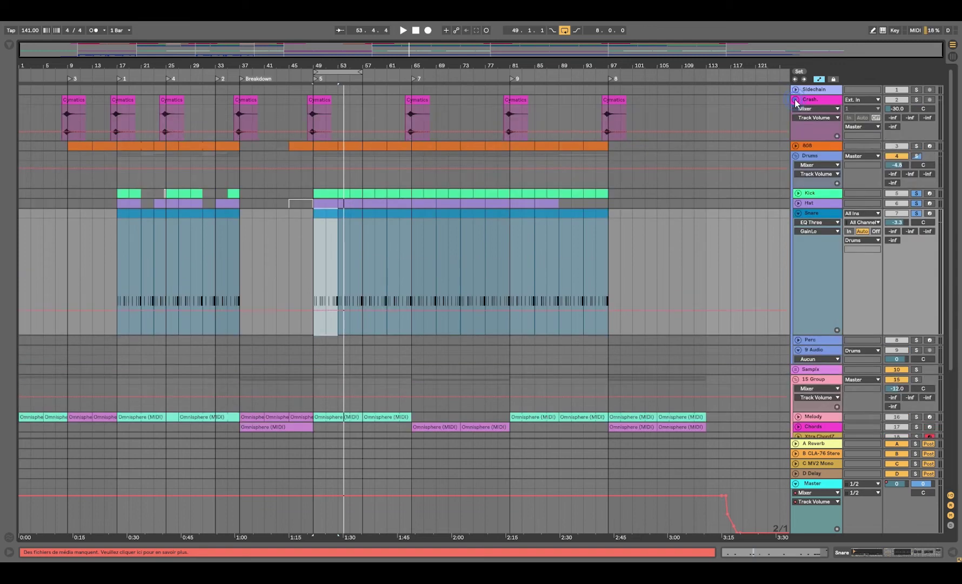
pyautogui.doubleClick(809, 101)
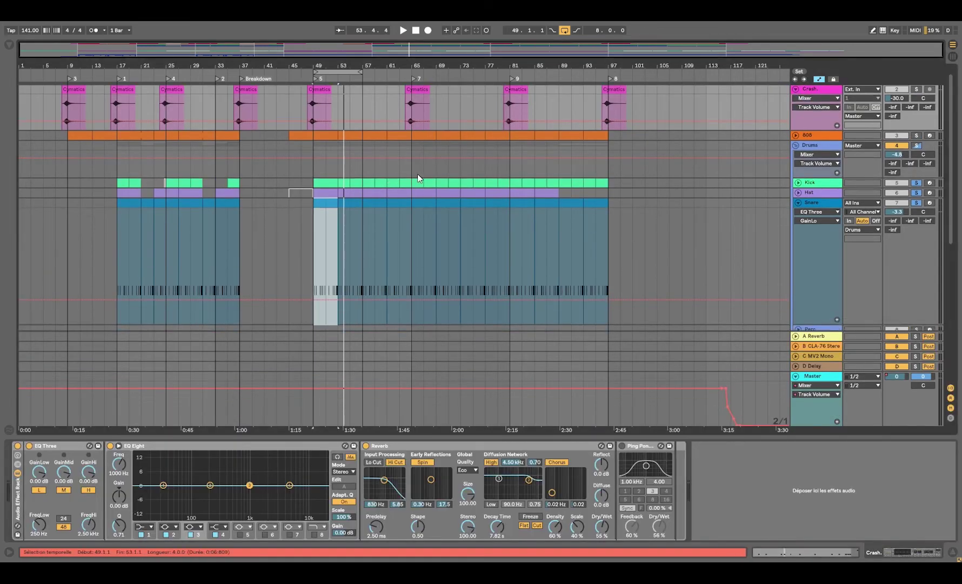
pyautogui.scroll(1, 216, 252)
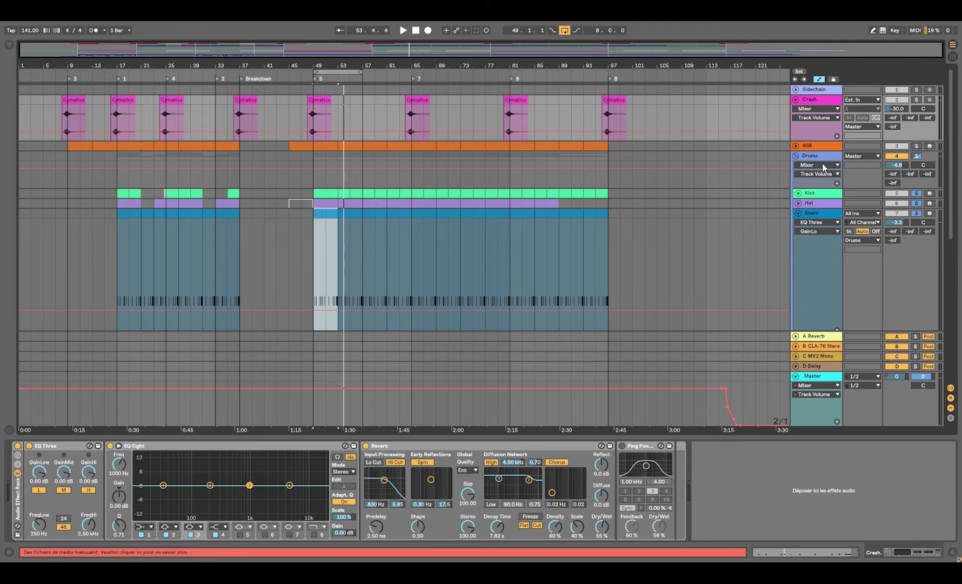
# - Examine the Headie One vocal clips of the 22 Group, first around bars 7 to 41 and across the full arrangement
pyautogui.scroll(-10, 733, 192)
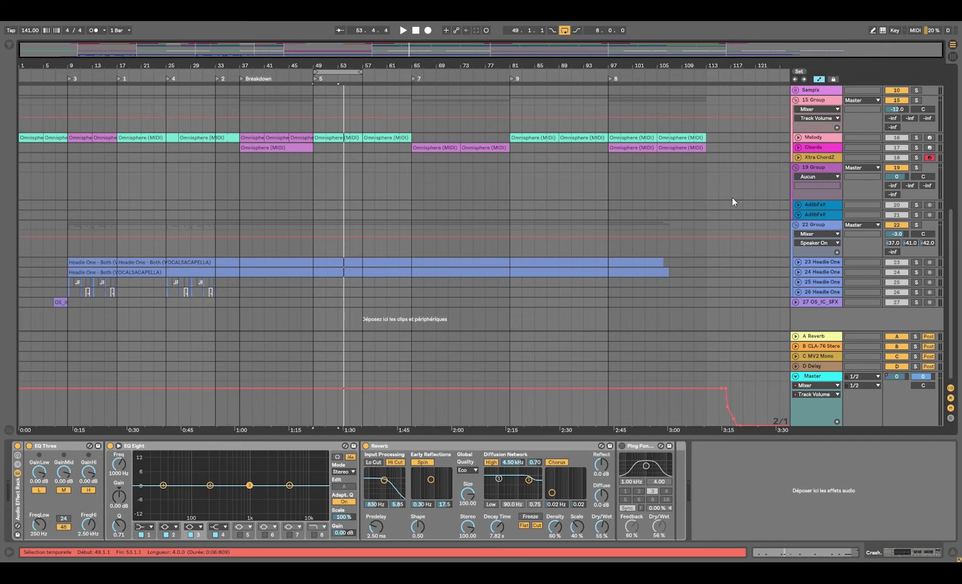
pyautogui.scroll(1, 735, 201)
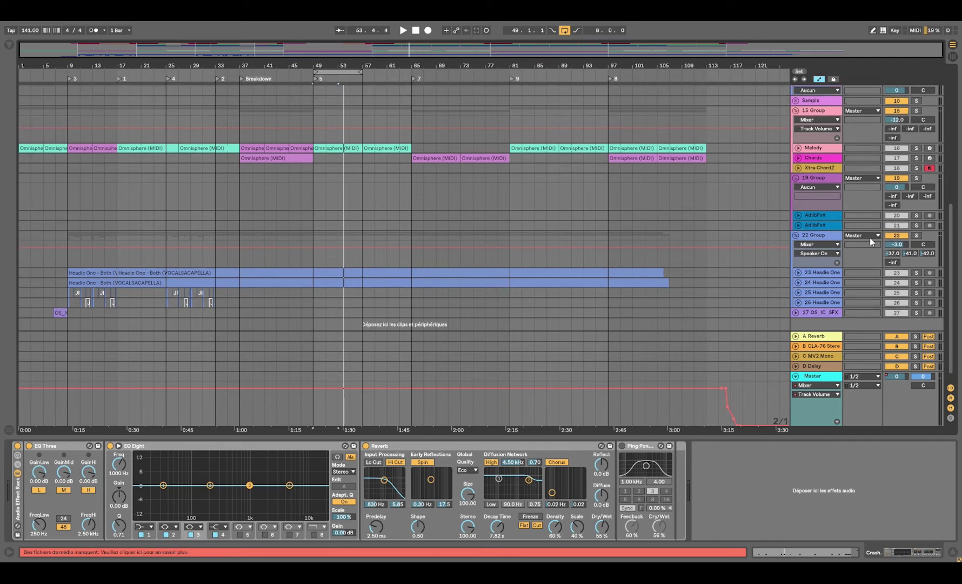
pyautogui.moveTo(75, 67); pyautogui.dragTo(88, 162)
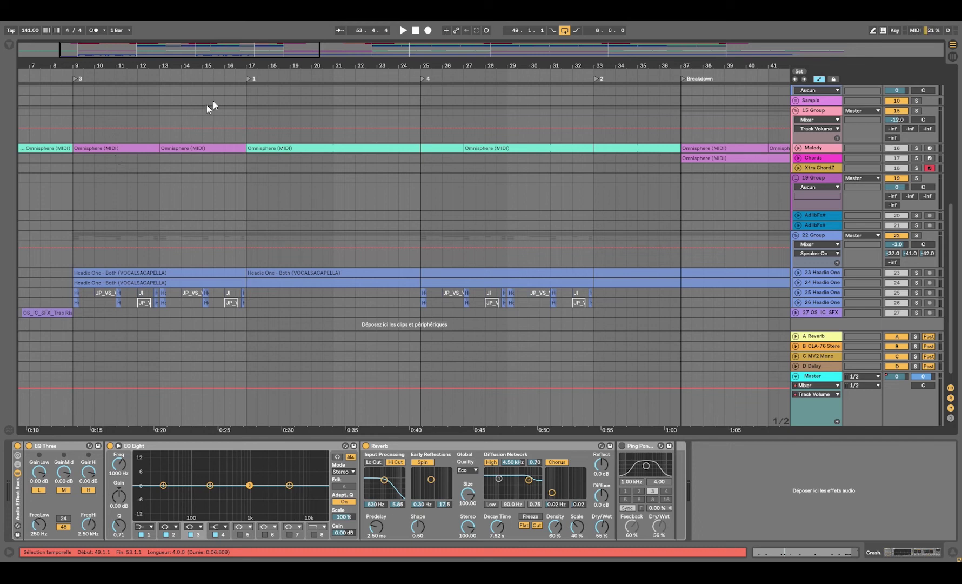
pyautogui.moveTo(287, 65); pyautogui.dragTo(344, 54)
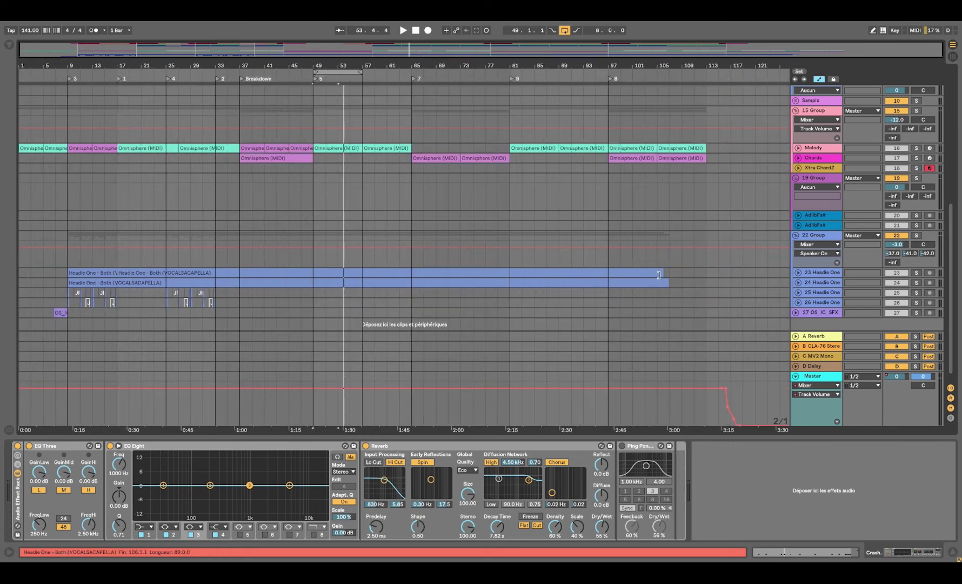
pyautogui.moveTo(659, 274); pyautogui.dragTo(664, 274)
# - Extend the loop that starts at bar 49 to a length of 16 bars, ending at bar 65
pyautogui.scroll(4, 379, 140)
pyautogui.moveTo(361, 72); pyautogui.dragTo(413, 91)
pyautogui.scroll(-4, 432, 184)
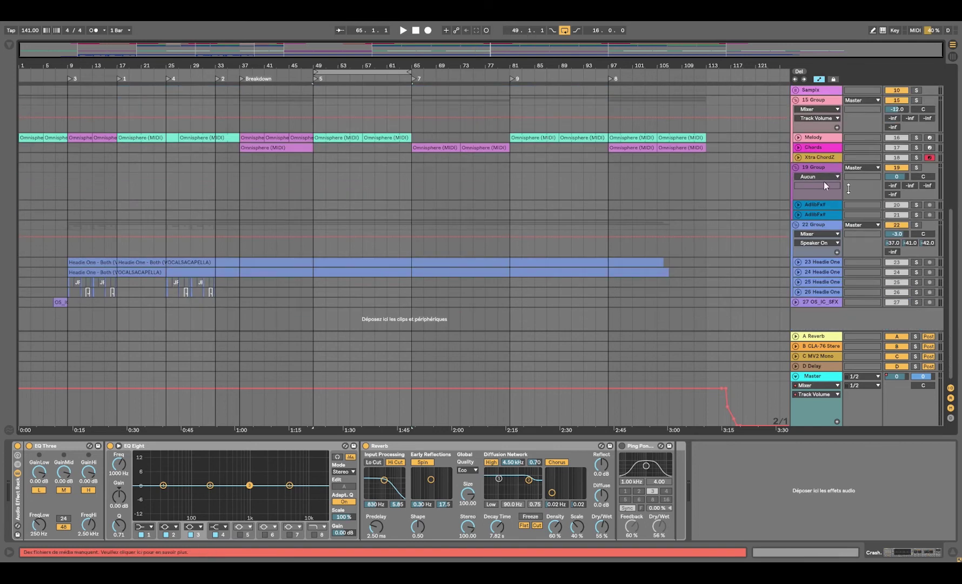
# - Solo the 22 Group vocals from bar 49, unsolo them to hear the full mix, and stop playback
pyautogui.click(913, 224)
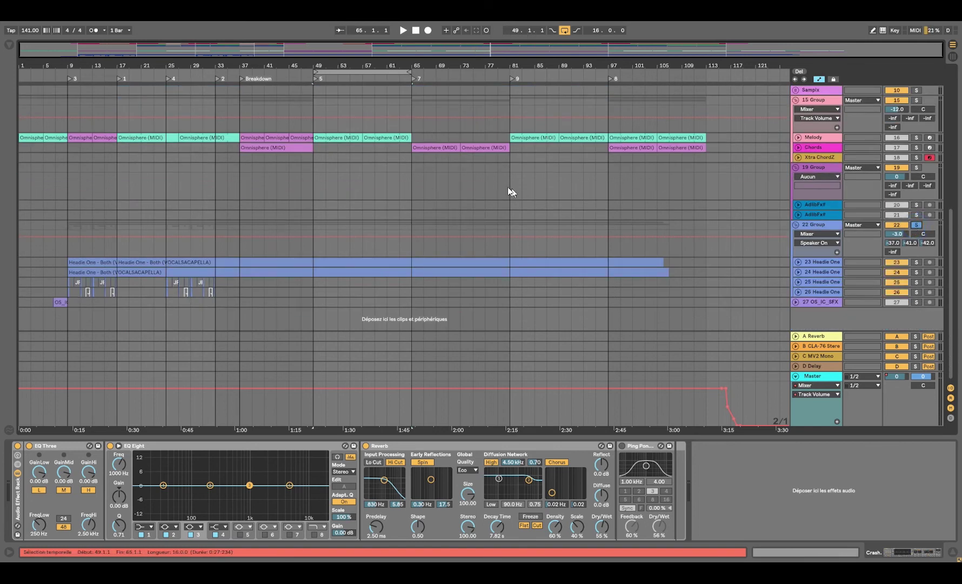
pyautogui.click(316, 77)
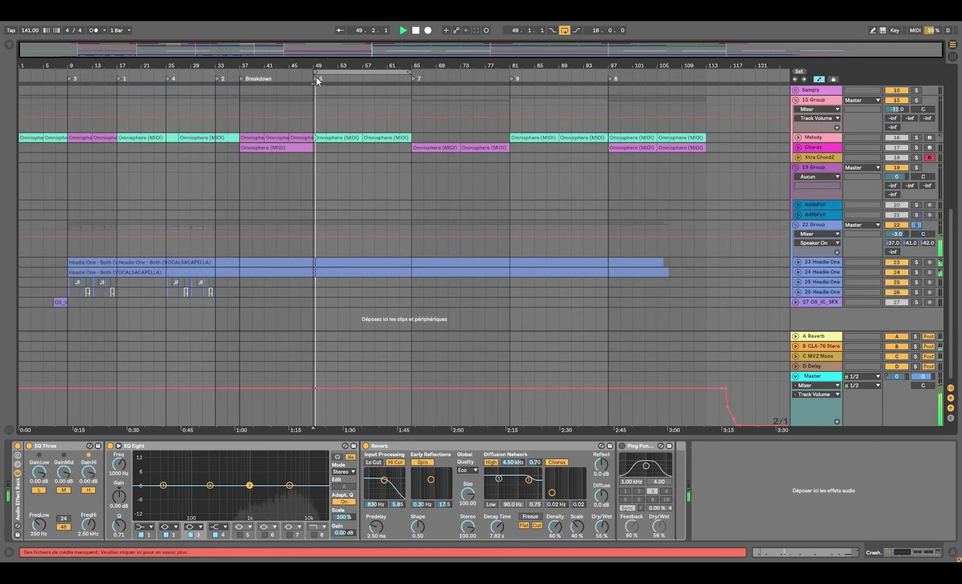
pyautogui.click(915, 223)
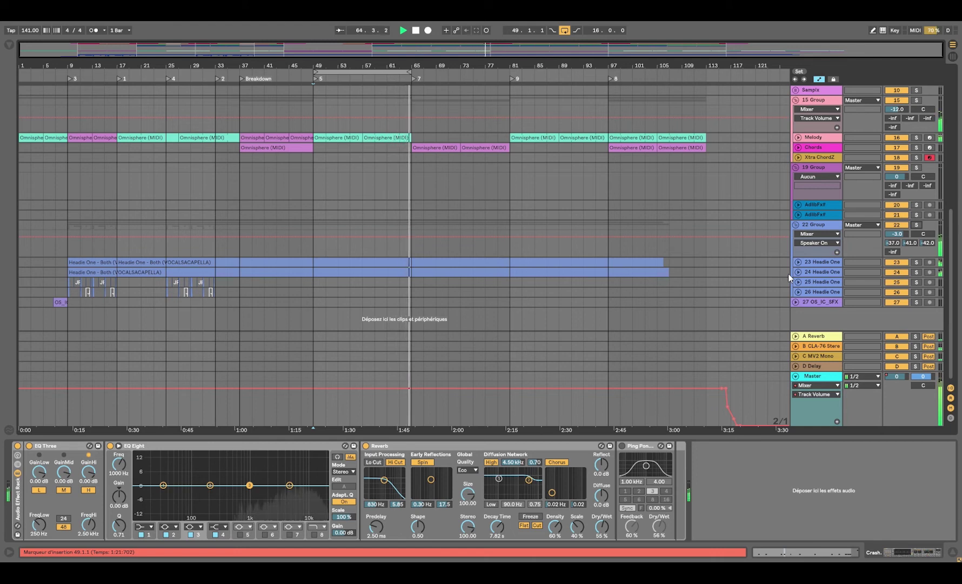
pyautogui.press('space')
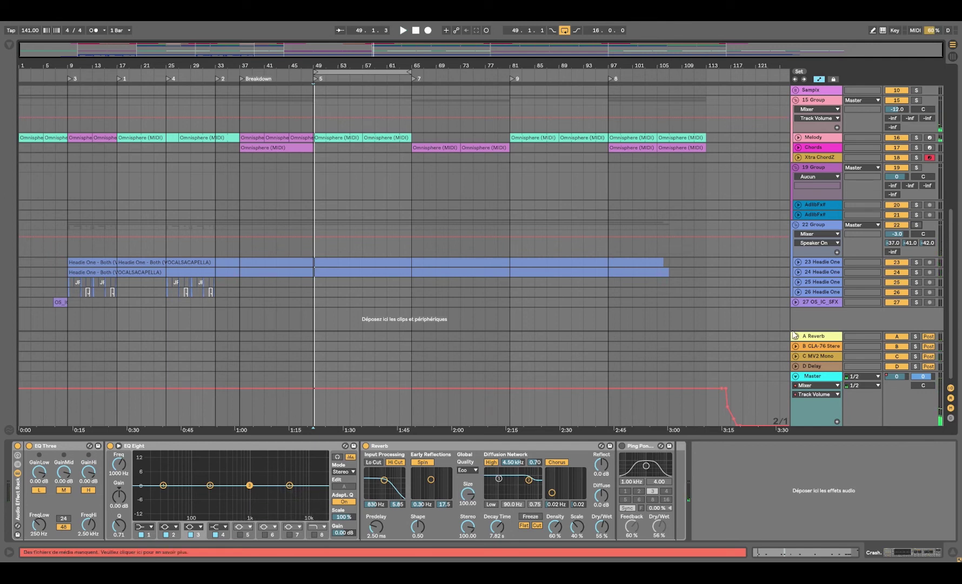
# - Fold the Snare and Crash tracks
pyautogui.scroll(10, 765, 251)
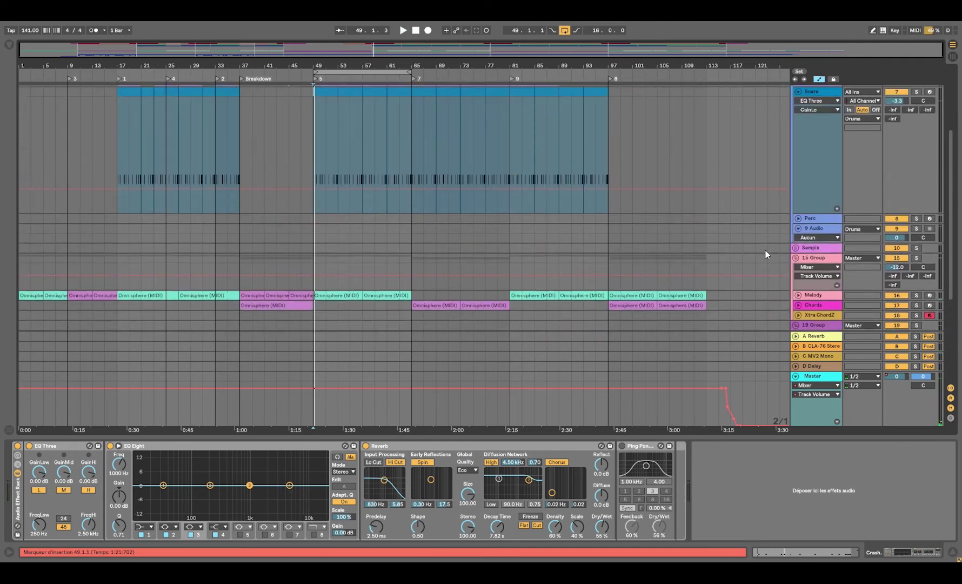
pyautogui.click(799, 214)
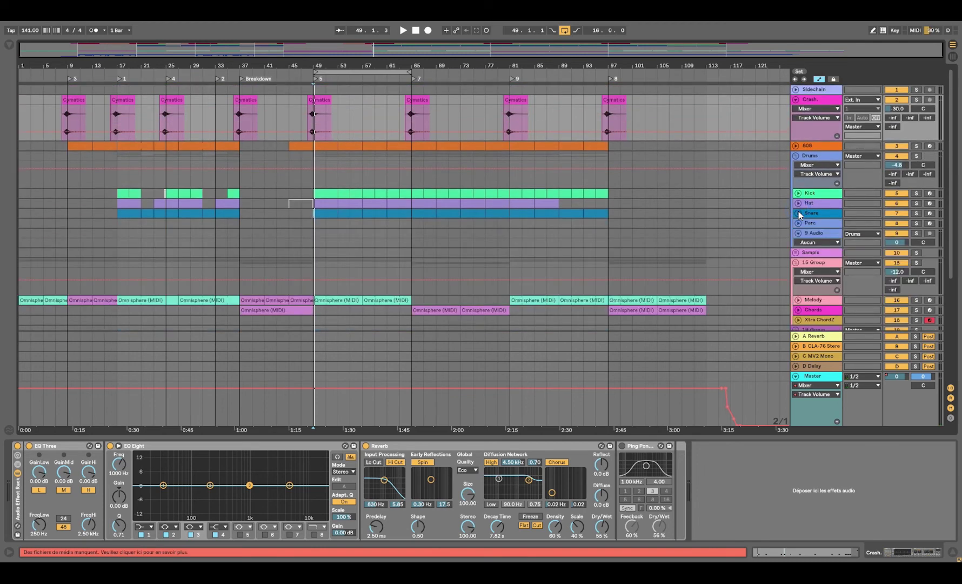
pyautogui.click(795, 100)
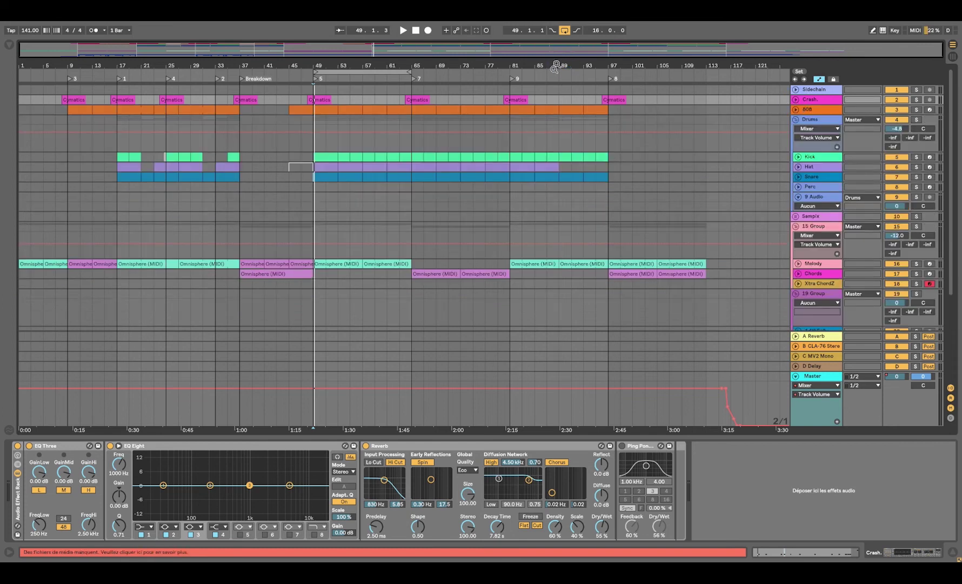
# - Turn off the arrangement loop and play the full beat from bar 1
pyautogui.click(566, 33)
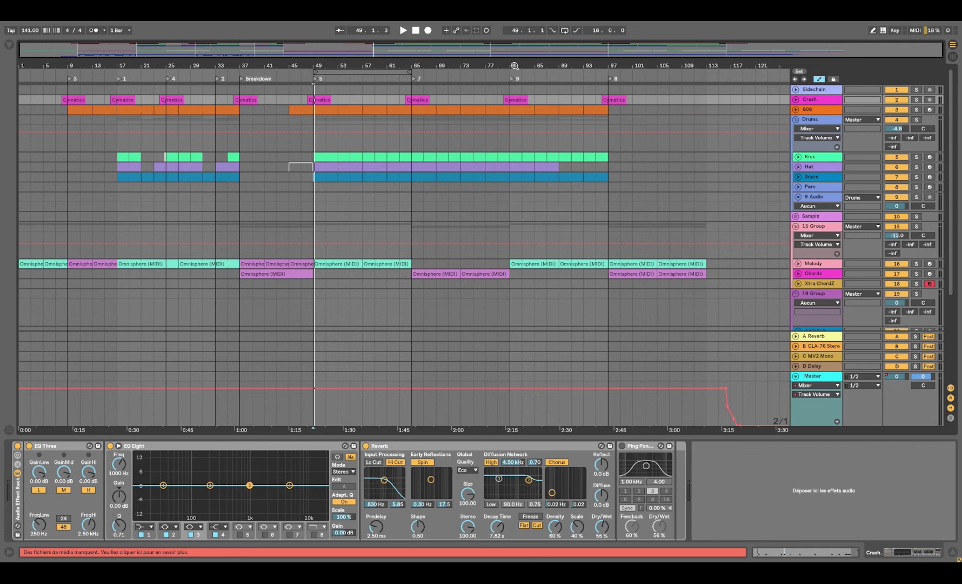
pyautogui.click(414, 30)
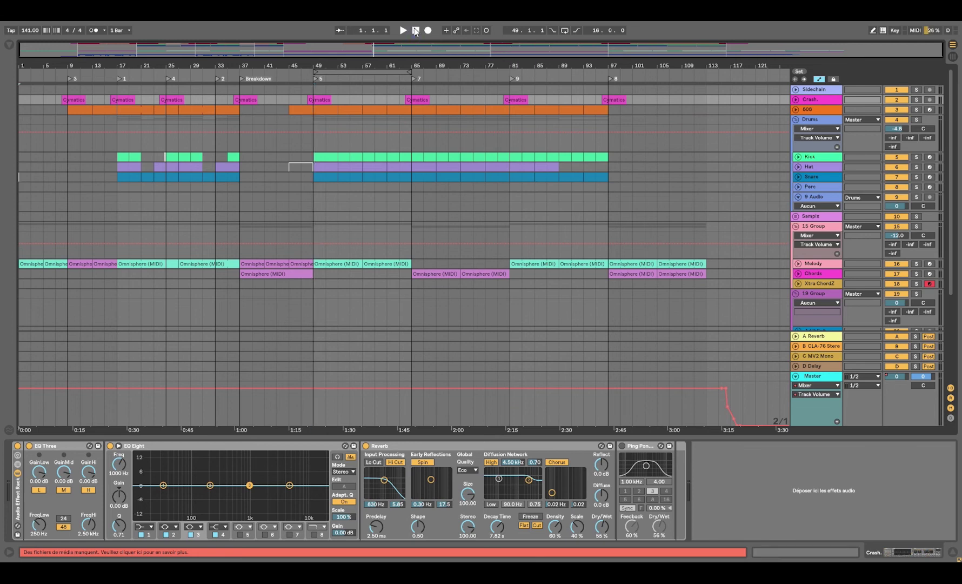
pyautogui.click(403, 31)
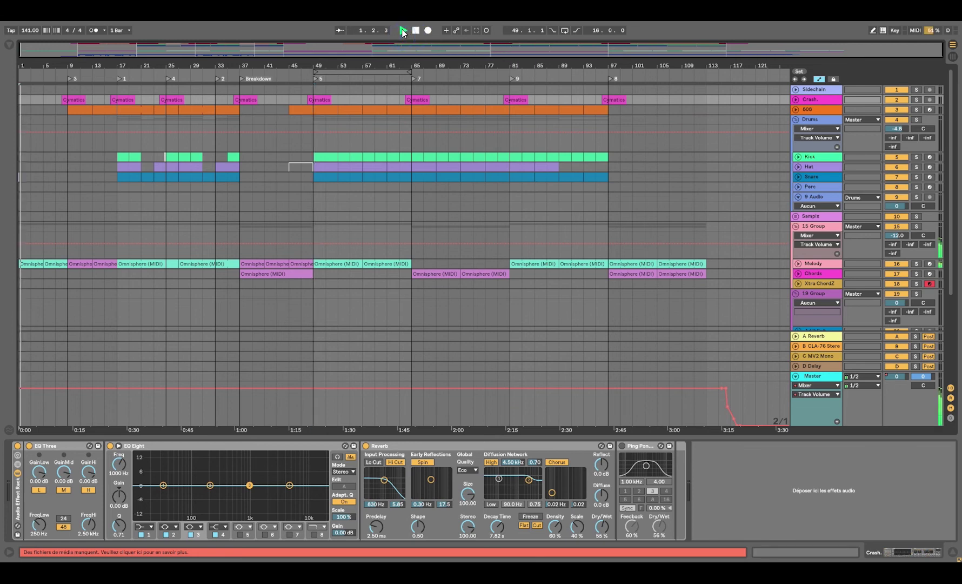